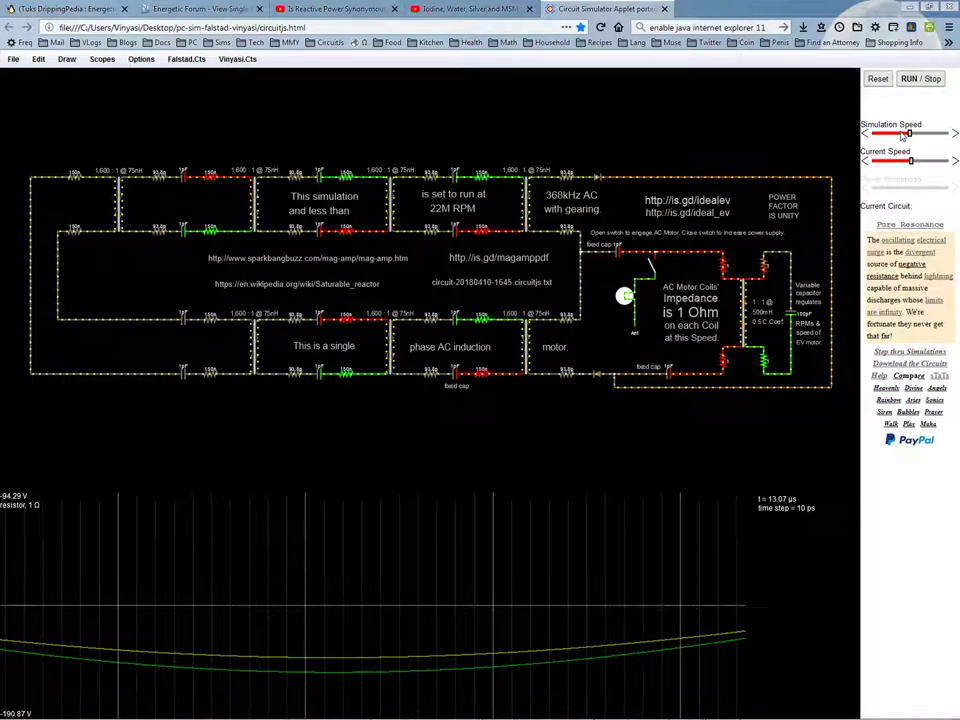
Nudge the Simulation Speed slider slightly left so the motor simulation runs a bit slower
drag(908, 136, 900, 137)
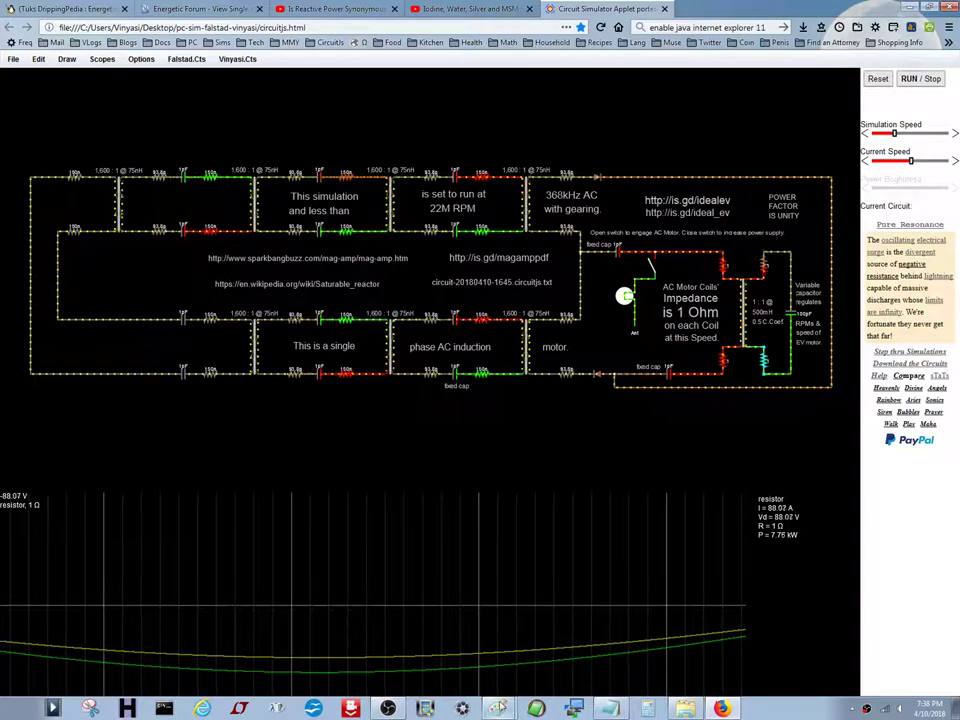
In Paint, view the saved circuit screenshot at 100% and scroll around the whole image
click(498, 708)
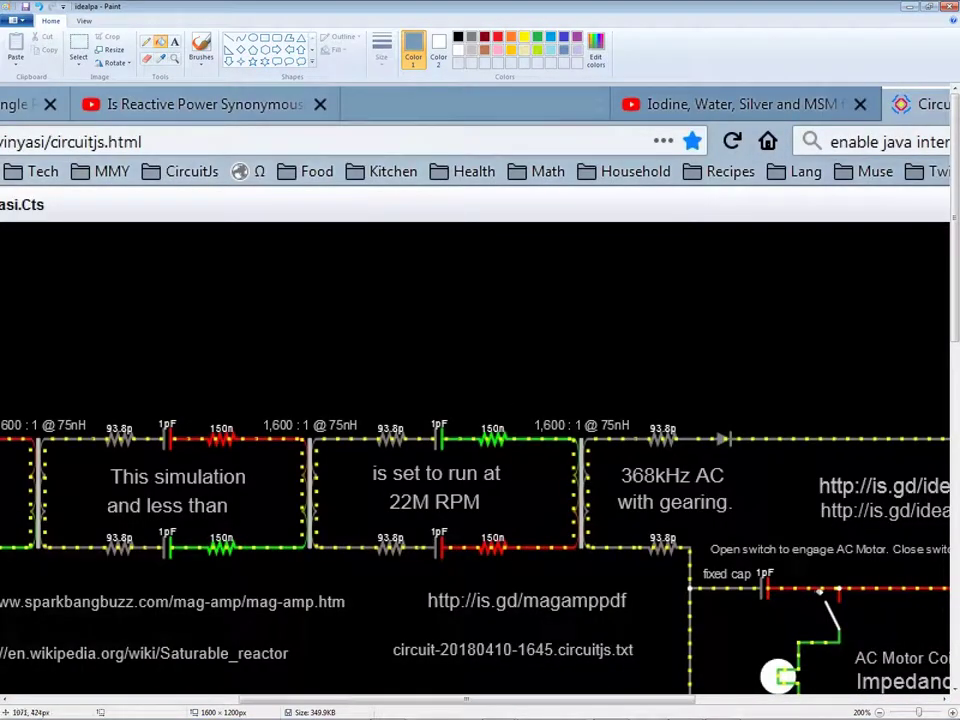
click(880, 713)
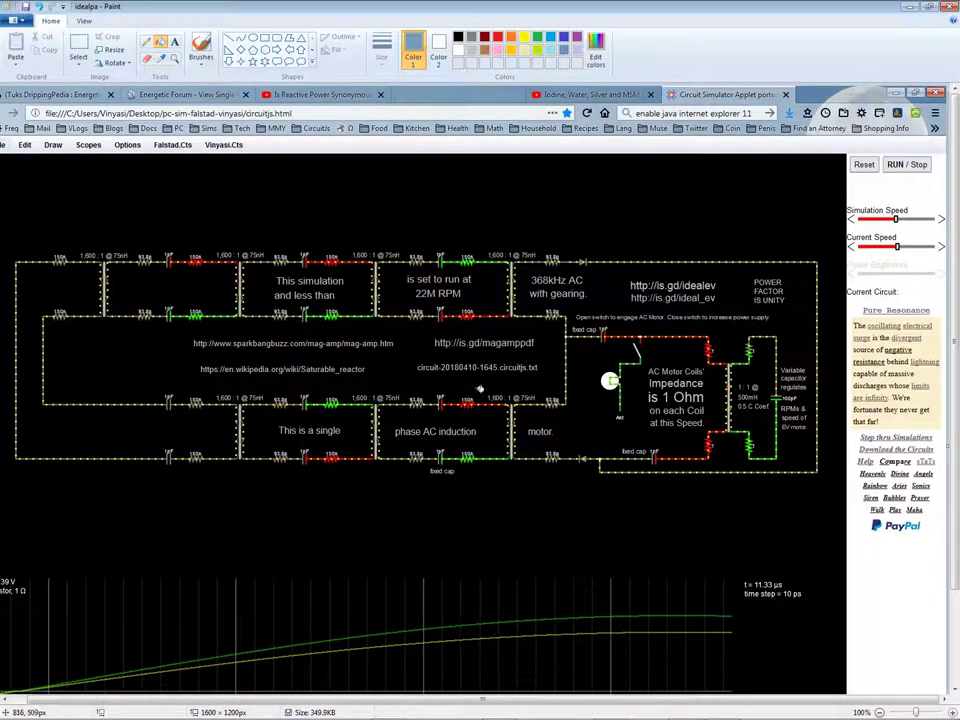
click(78, 47)
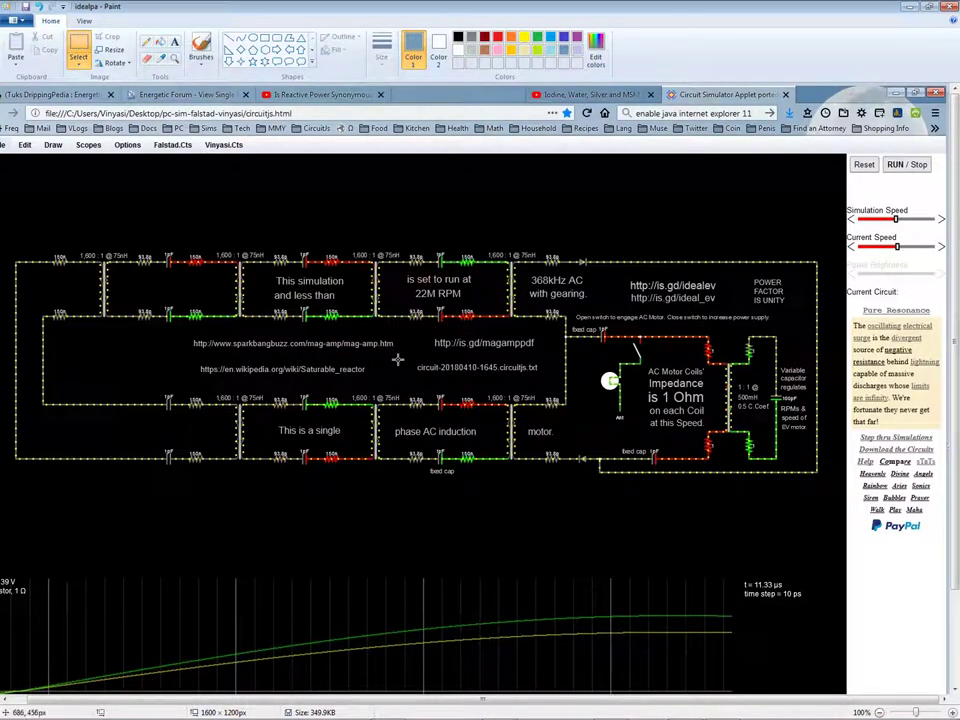
scroll(397, 359, down, 3)
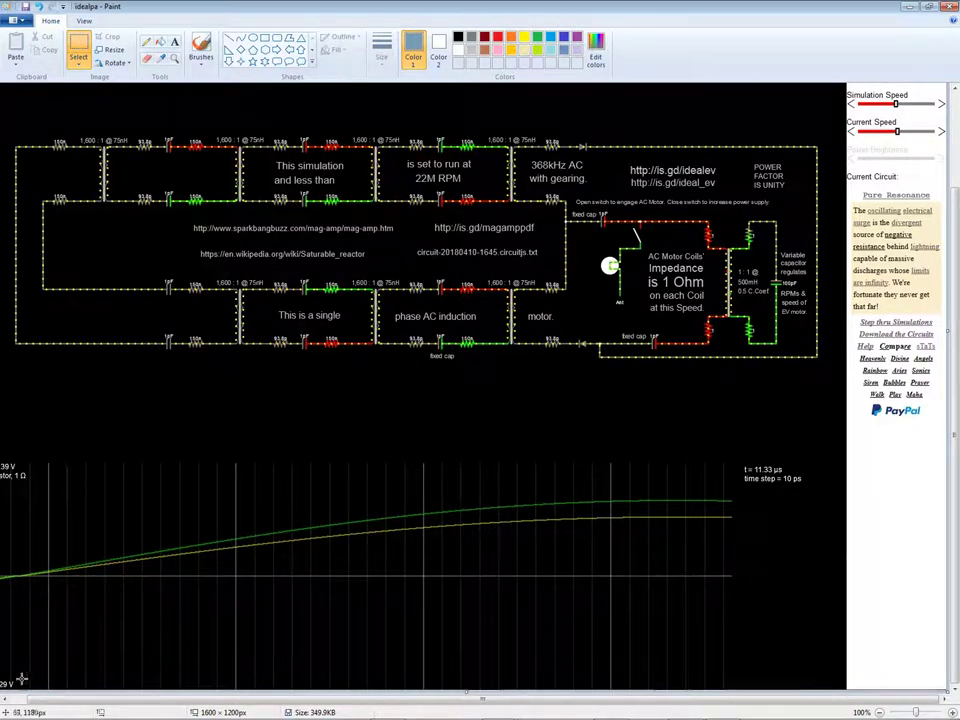
scroll(25, 703, left, 1)
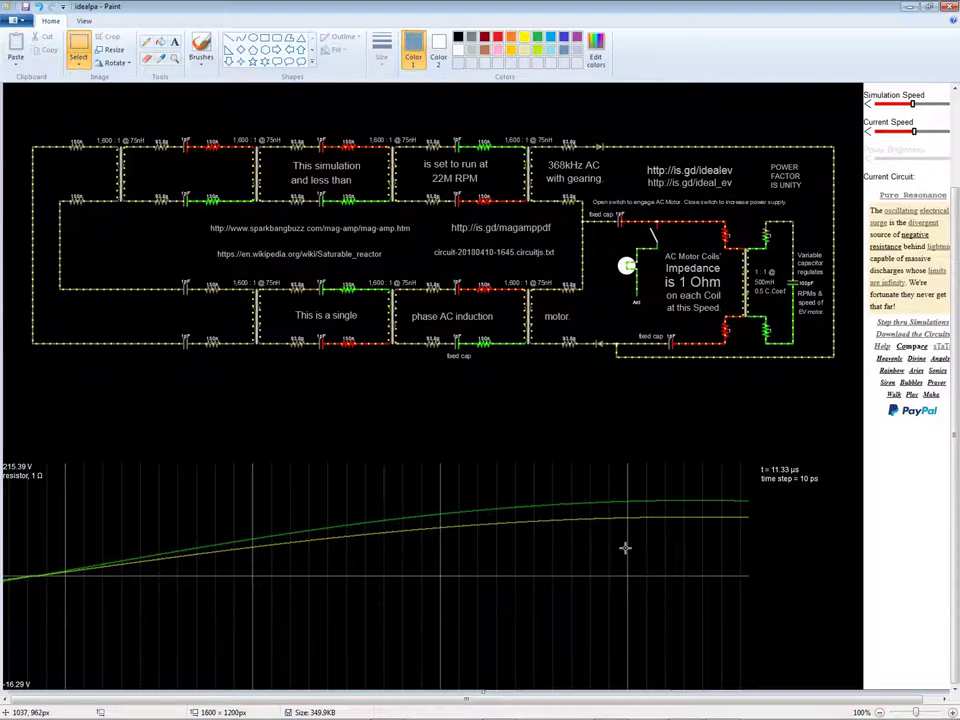
scroll(625, 547, up, 2)
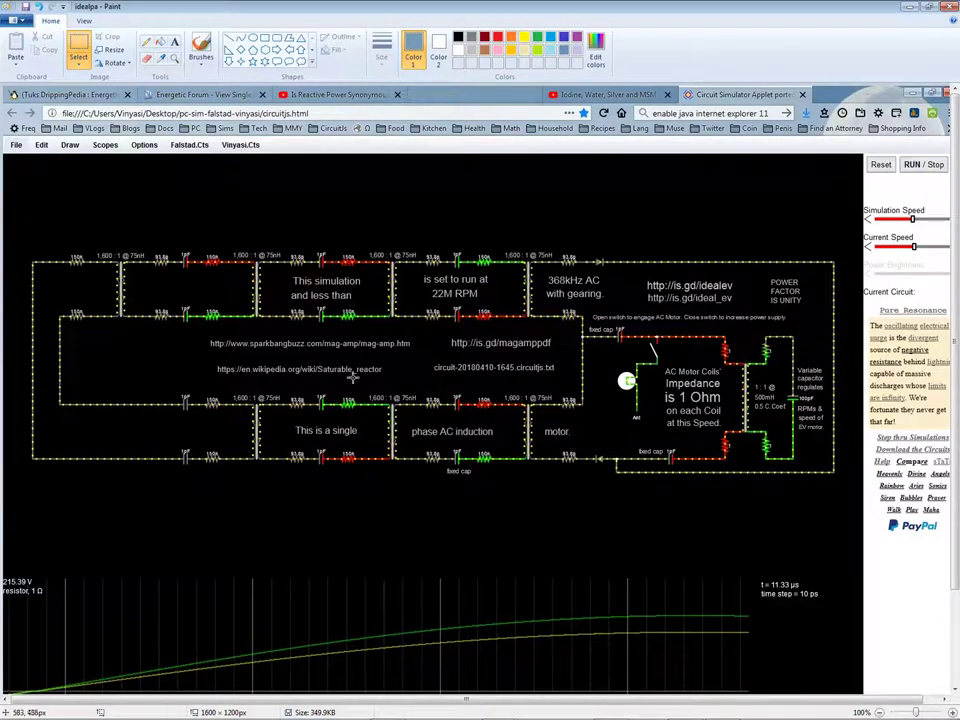
Return to the running simulator and read the live values of the lamp, switch and scope
mouse_move(430, 716)
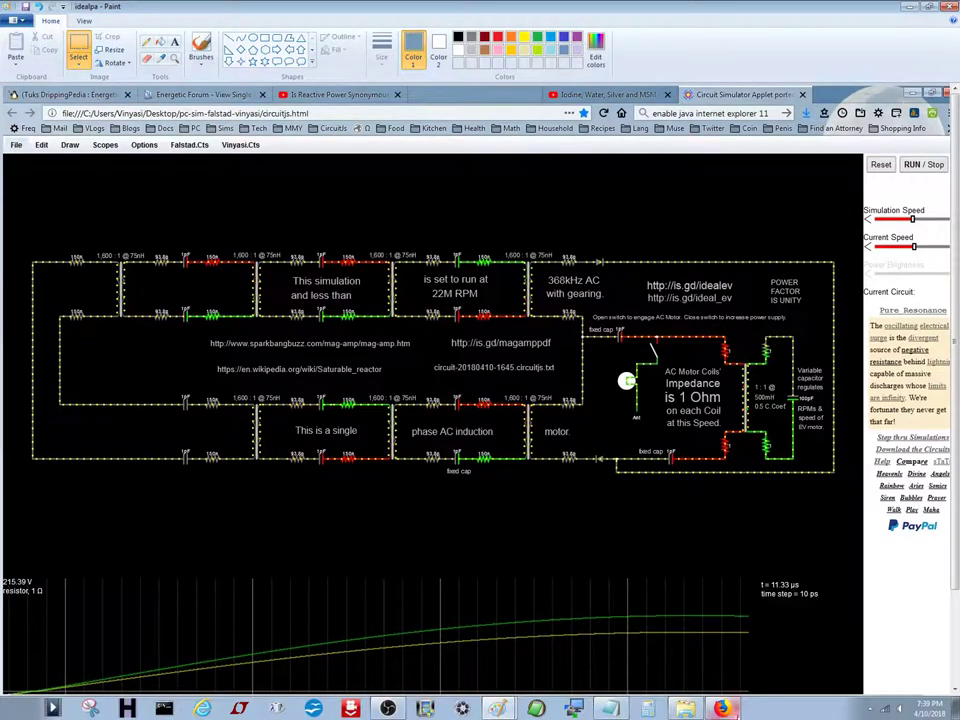
click(724, 708)
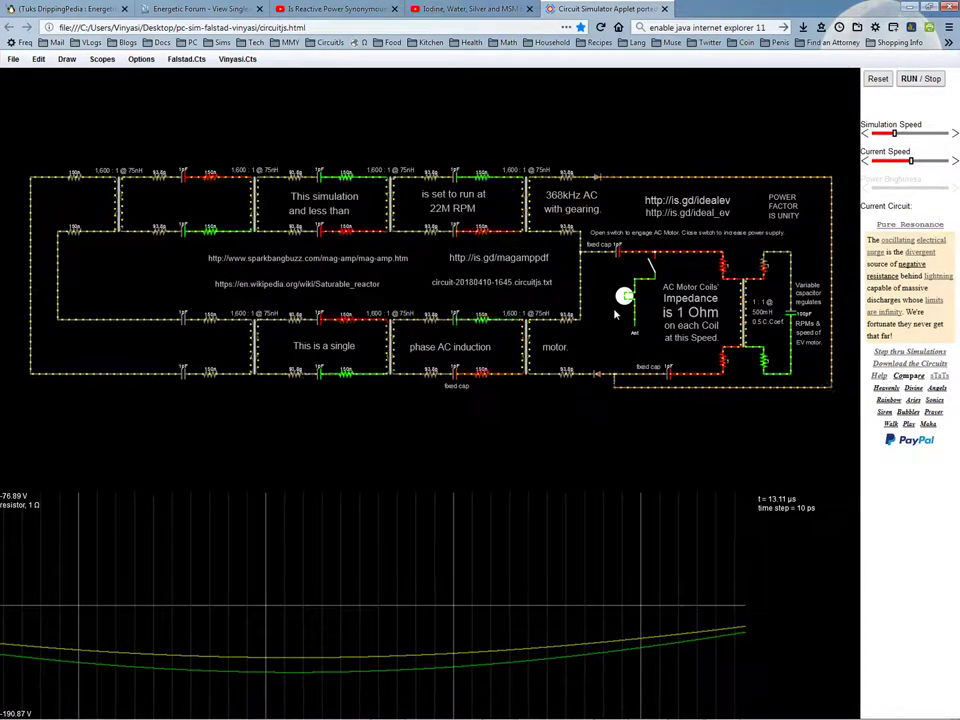
mouse_move(624, 297)
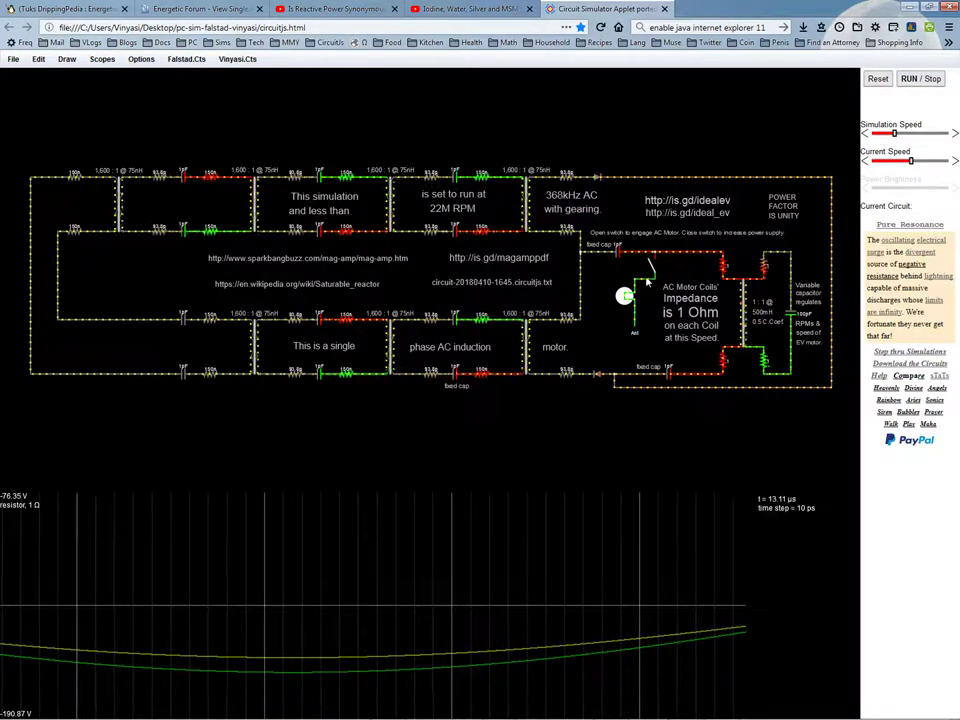
mouse_move(655, 268)
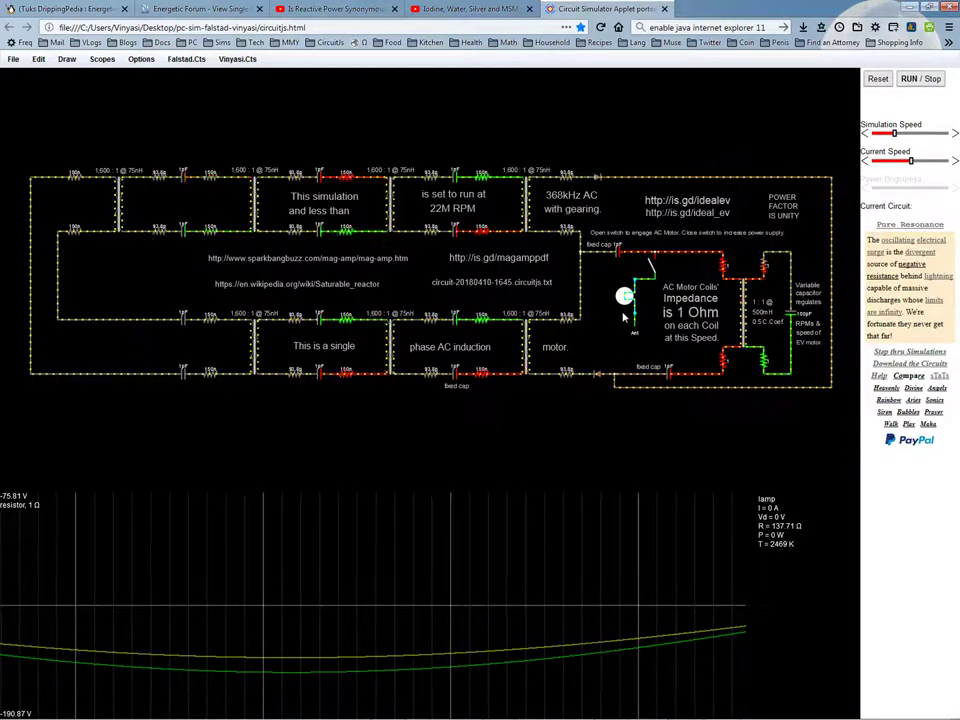
mouse_move(524, 597)
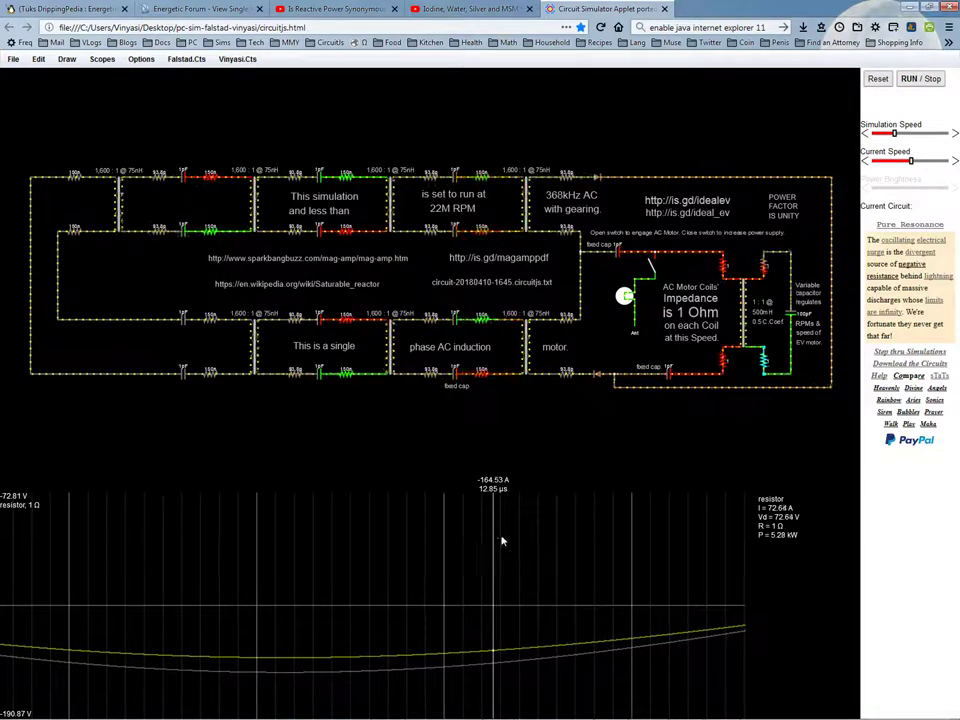
Open the lamp's Edit Component settings: 100 W, 120 V, 400m warmup and cooldown
right_click(624, 296)
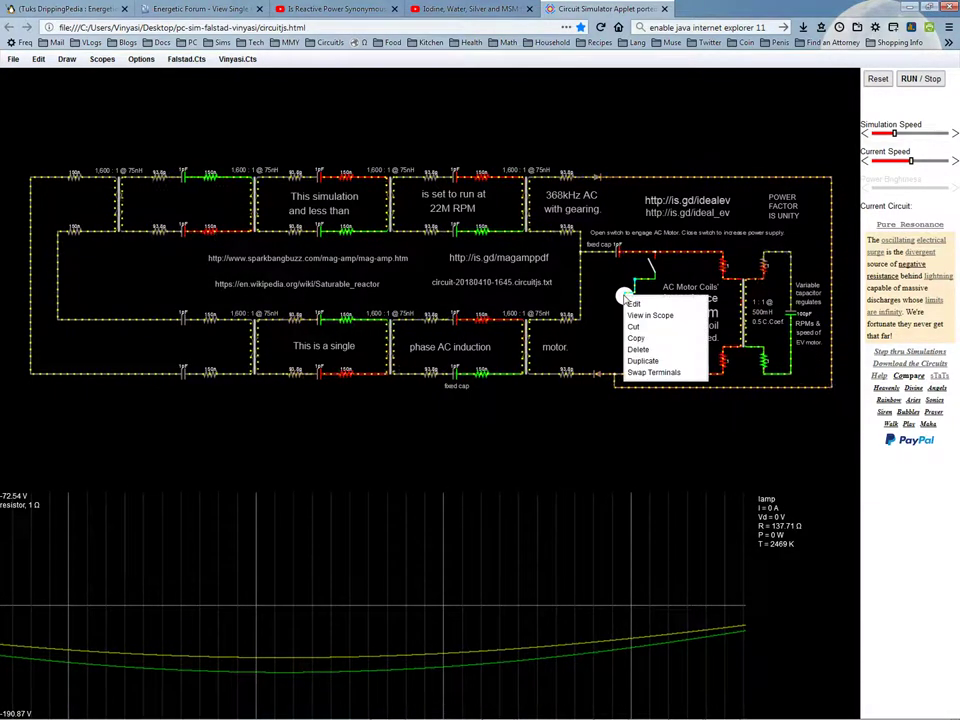
click(628, 302)
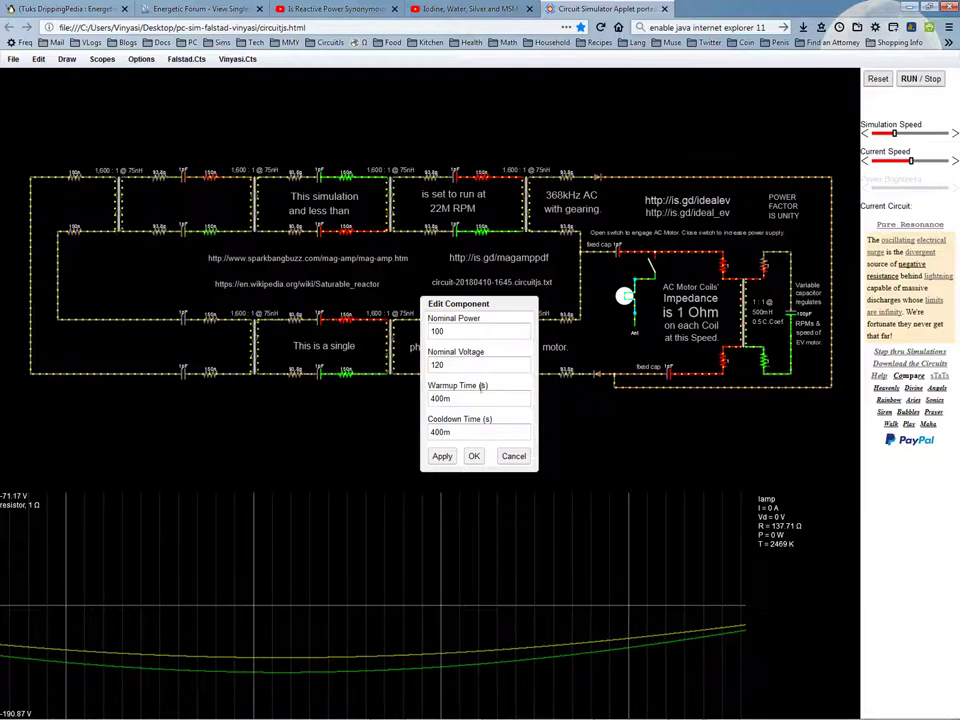
click(513, 456)
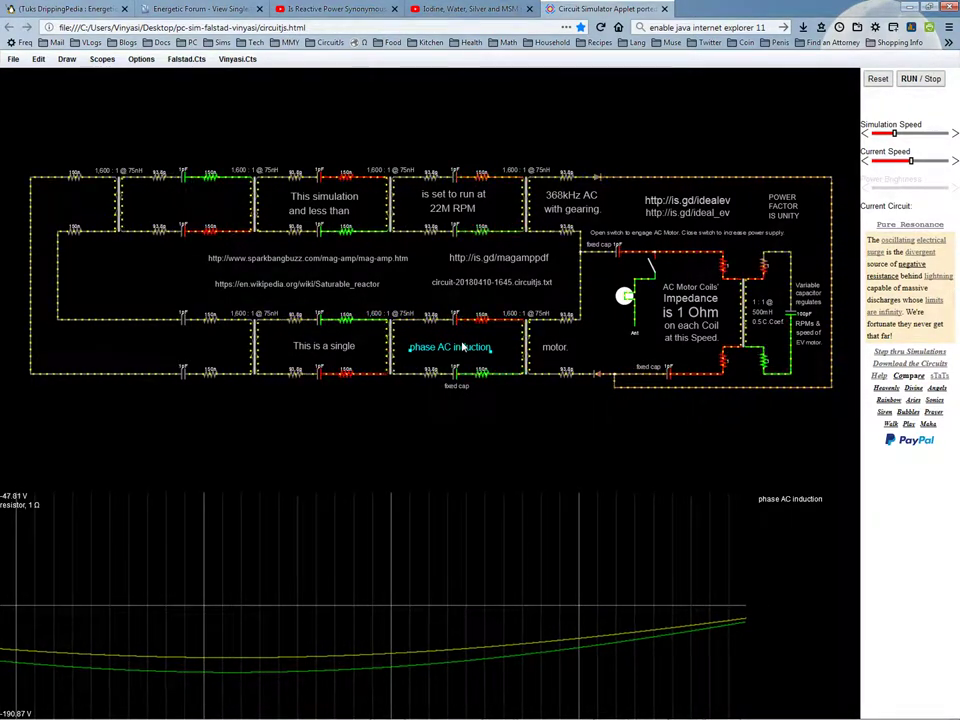
mouse_move(528, 210)
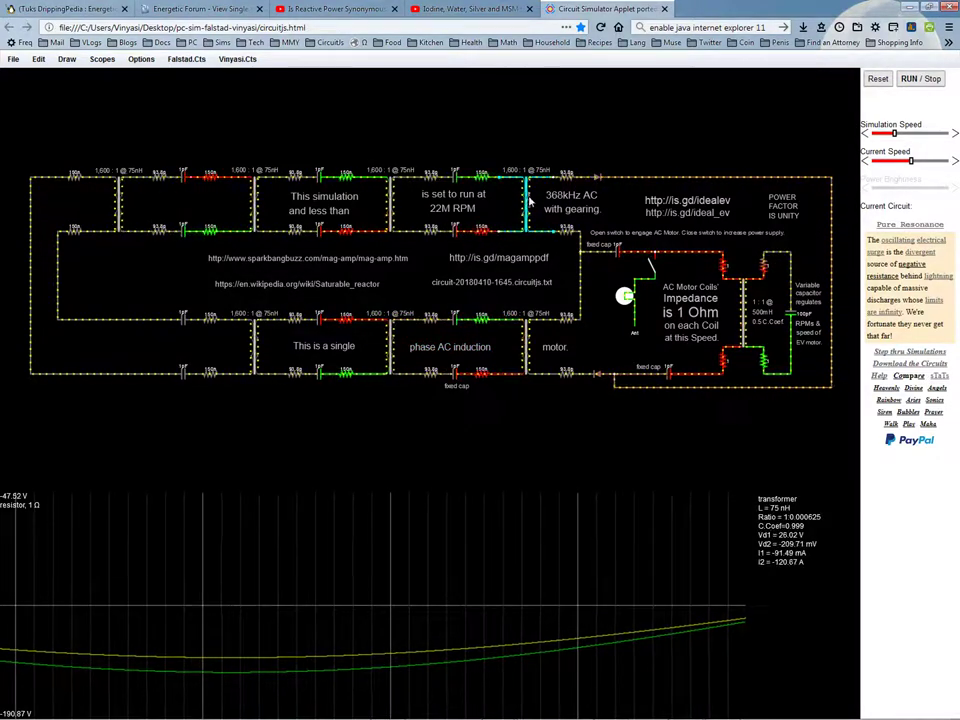
mouse_move(437, 306)
mouse_move(452, 350)
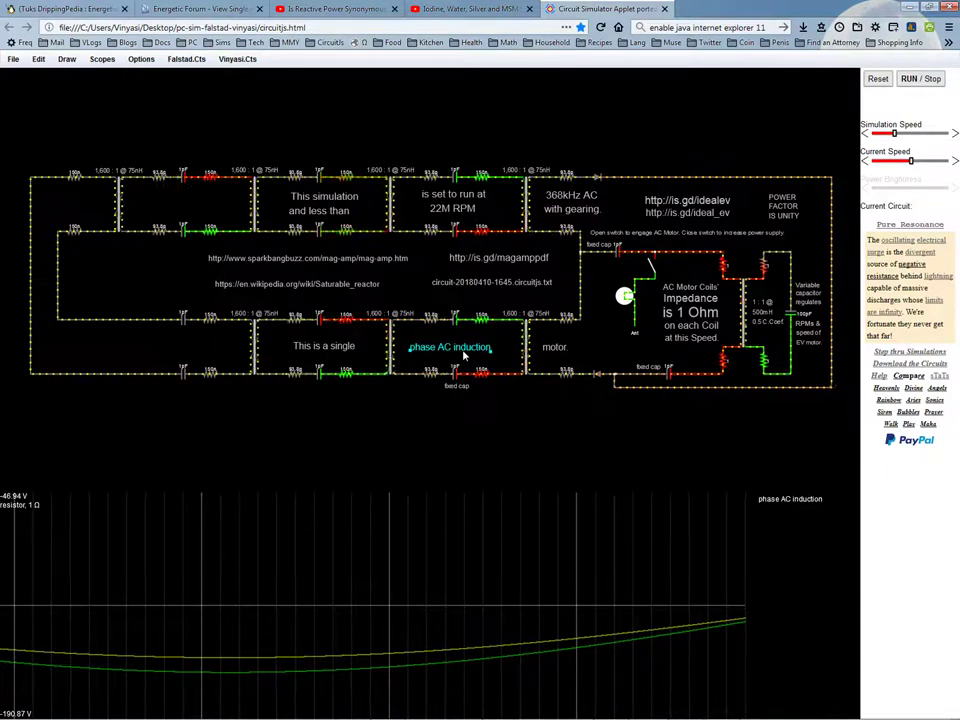
mouse_move(551, 197)
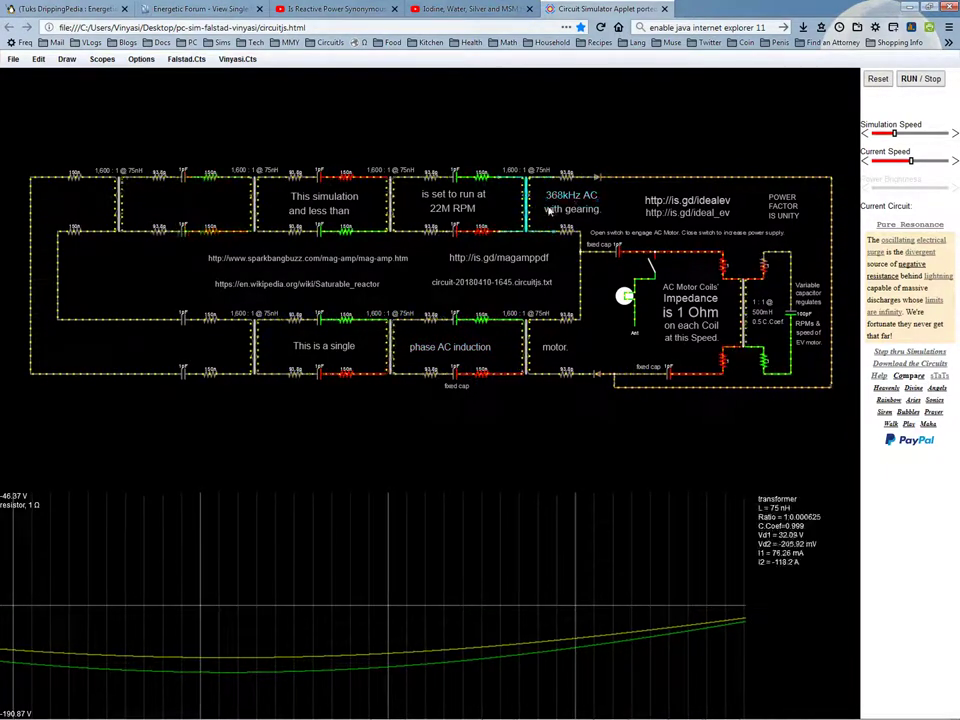
mouse_move(632, 338)
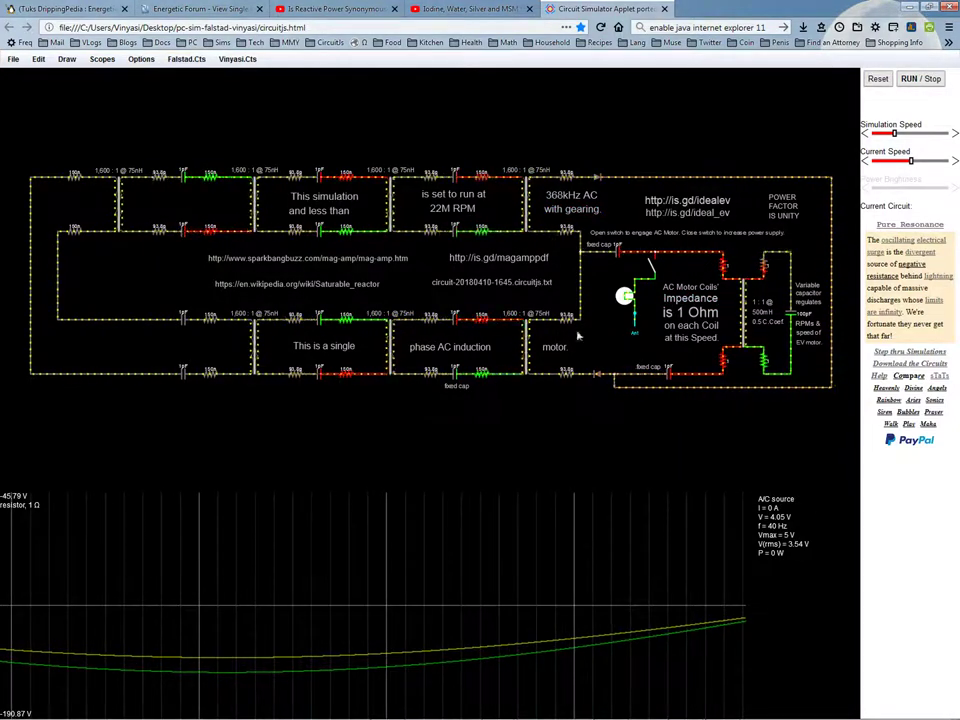
mouse_move(303, 351)
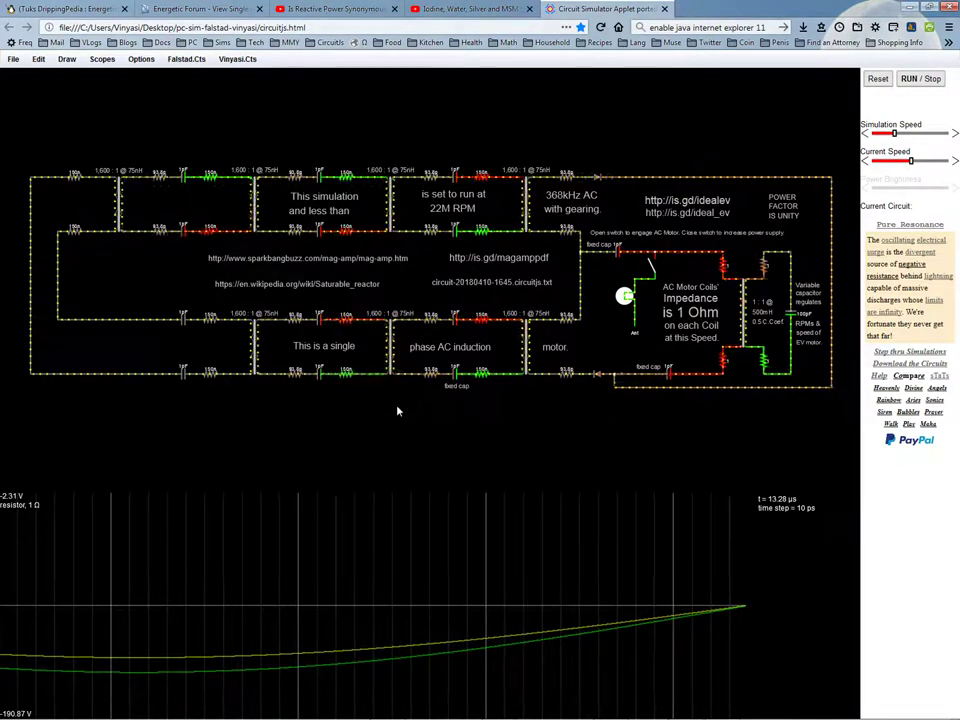
Read the capacitor and transformers near '22M RPM', ending on the 1 pF capacitor's readings
mouse_move(458, 232)
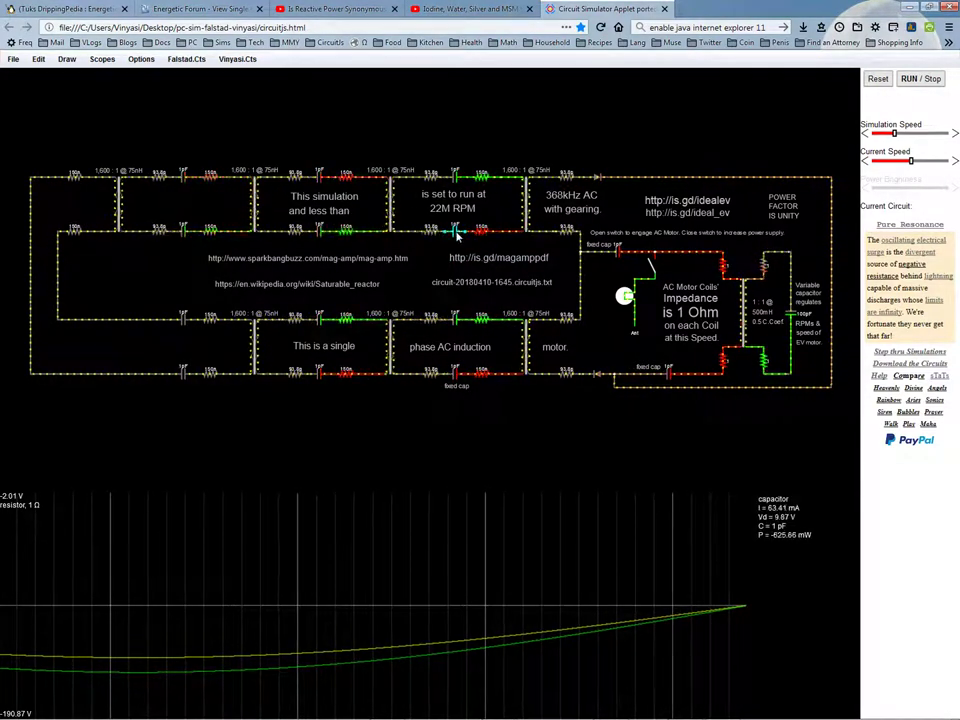
mouse_move(390, 215)
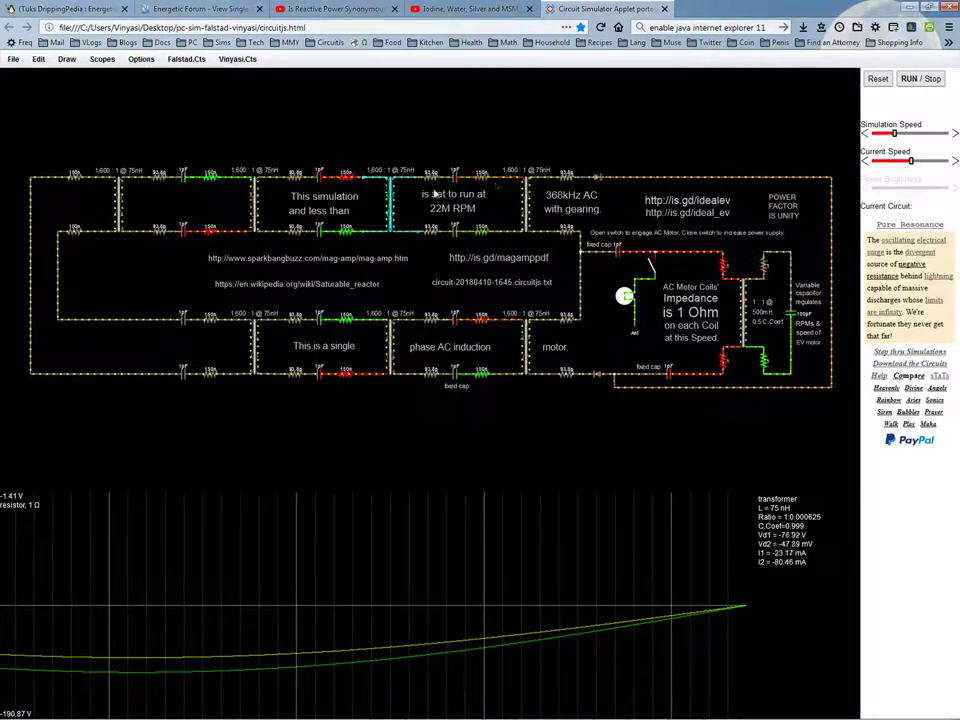
mouse_move(507, 222)
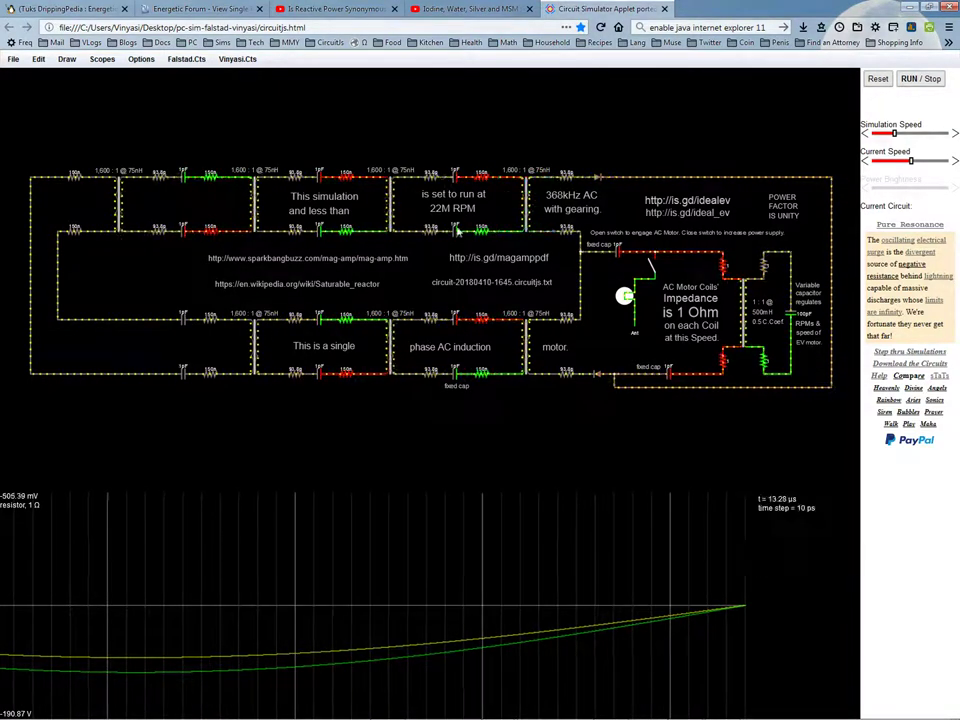
mouse_move(456, 236)
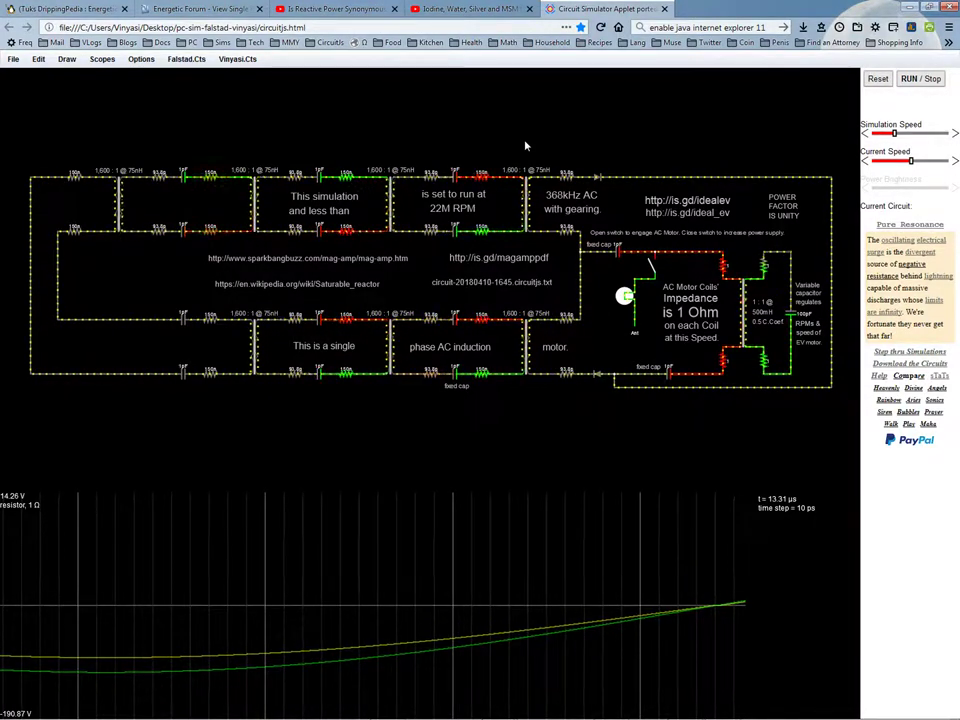
mouse_move(529, 223)
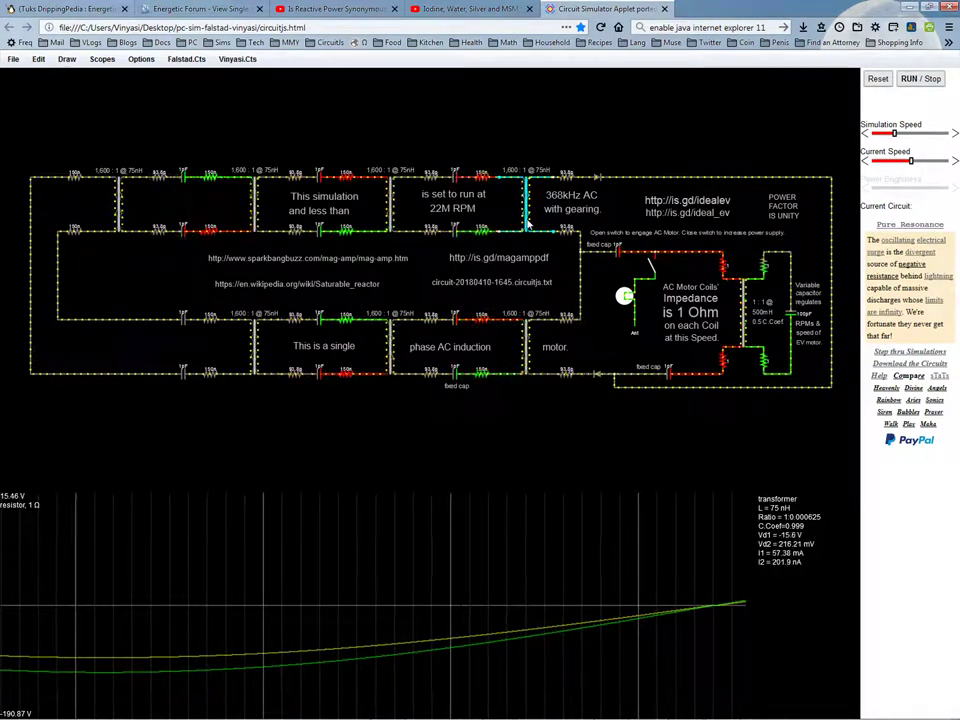
mouse_move(459, 232)
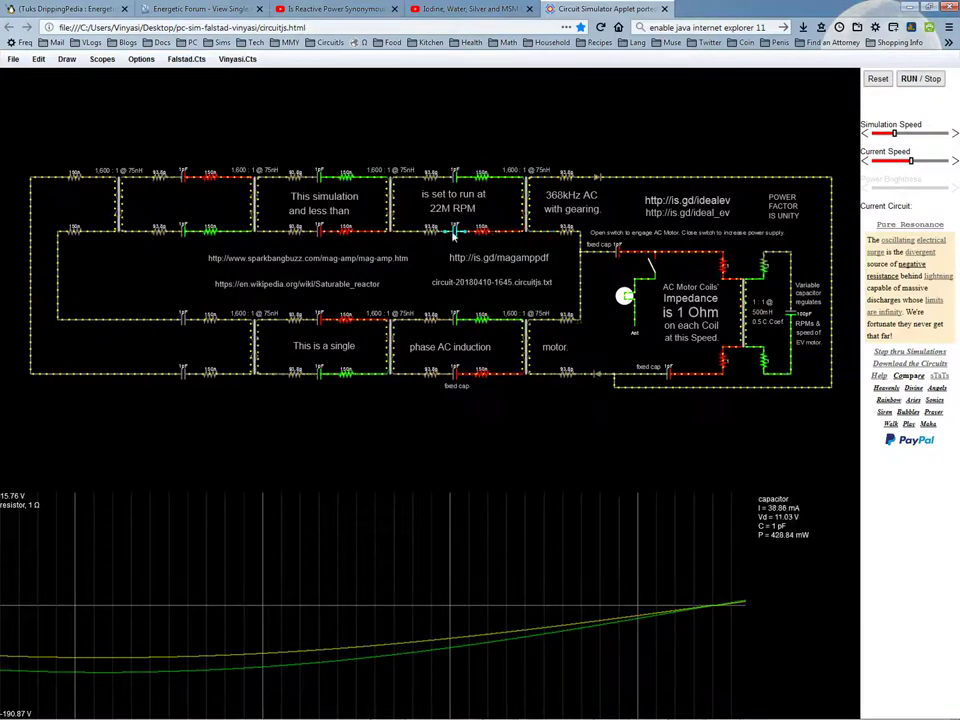
mouse_move(502, 211)
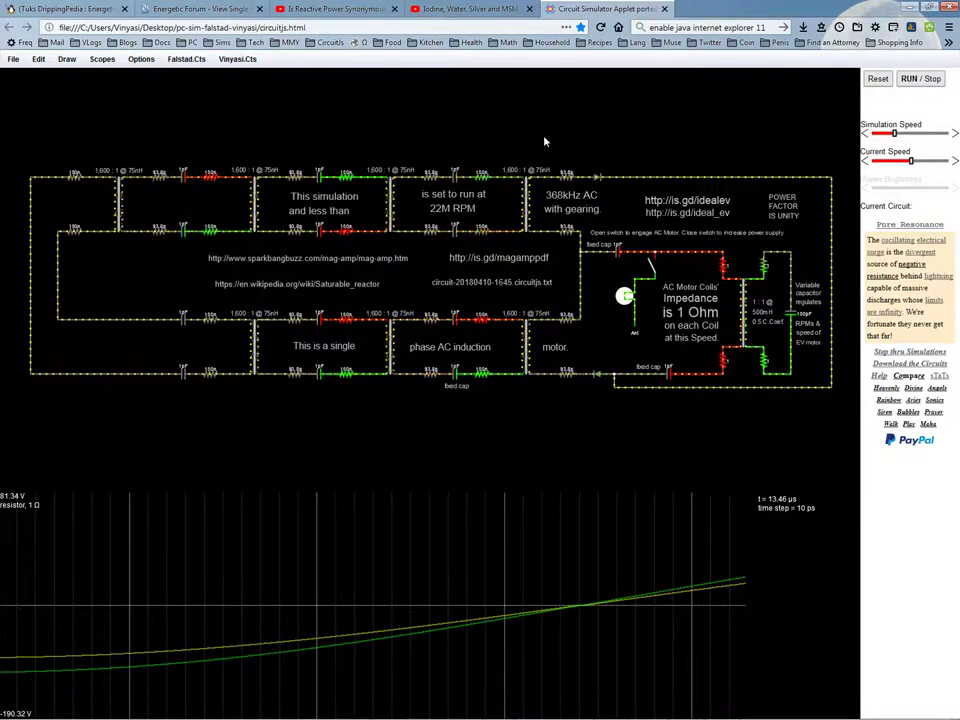
mouse_move(528, 213)
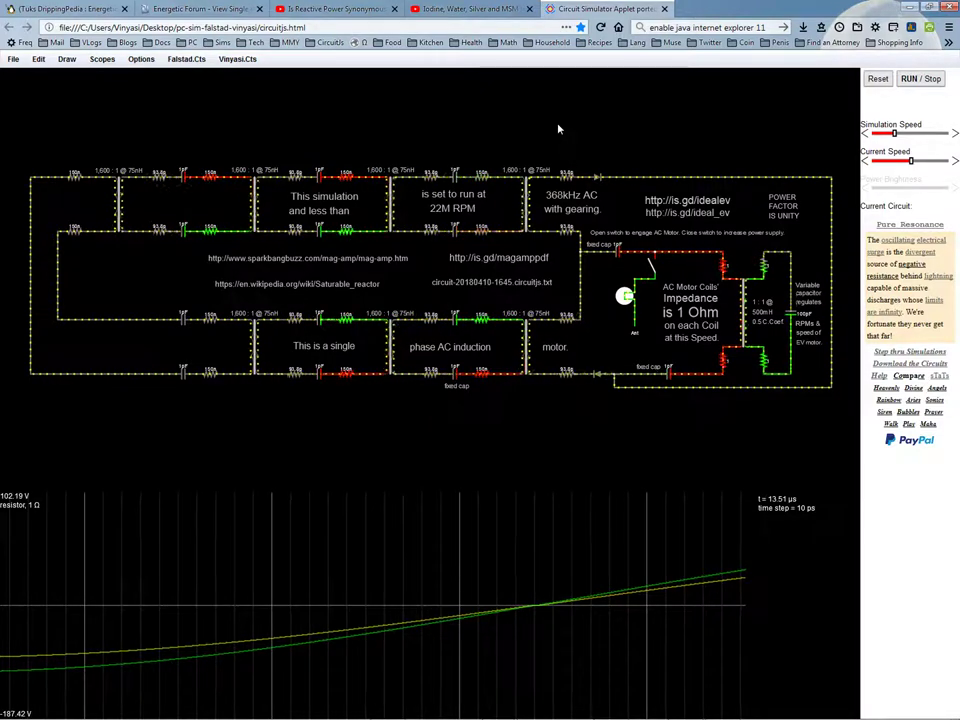
right_click(527, 211)
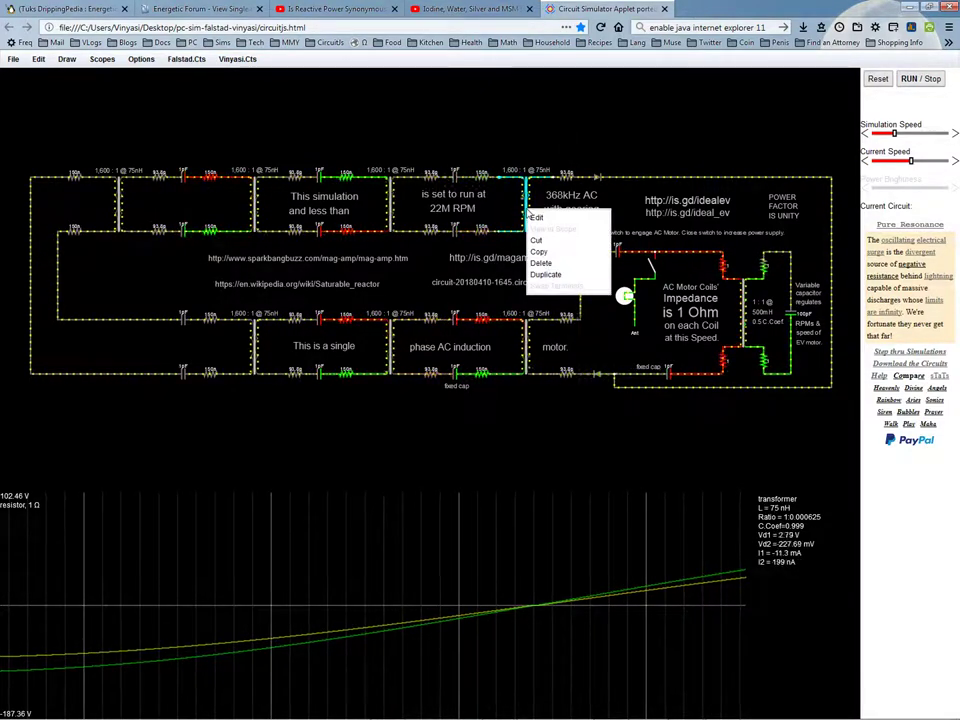
click(551, 219)
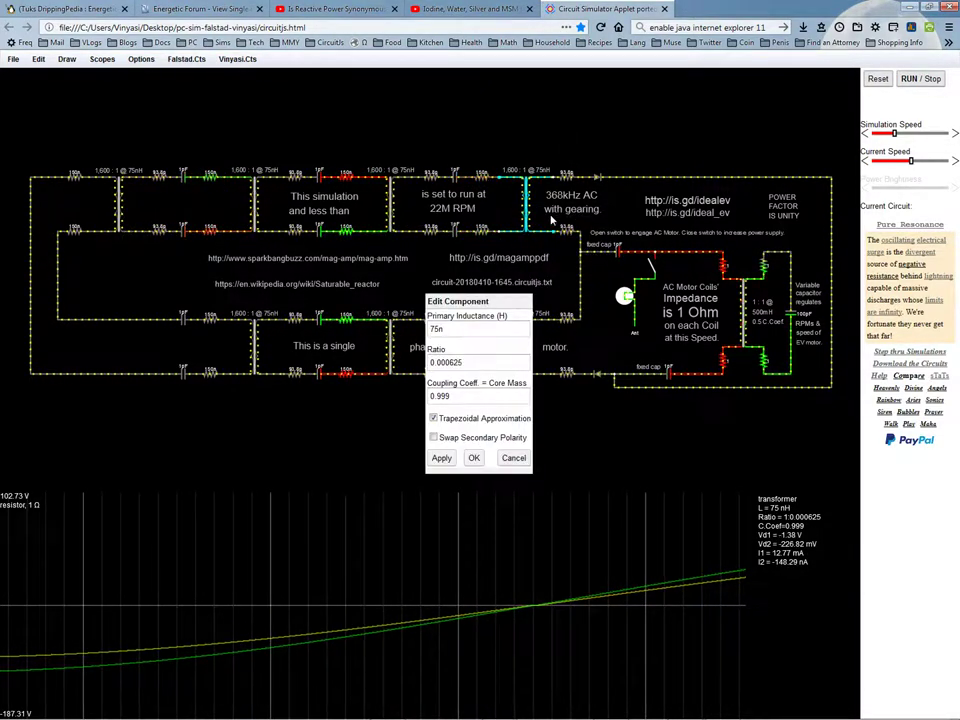
click(513, 458)
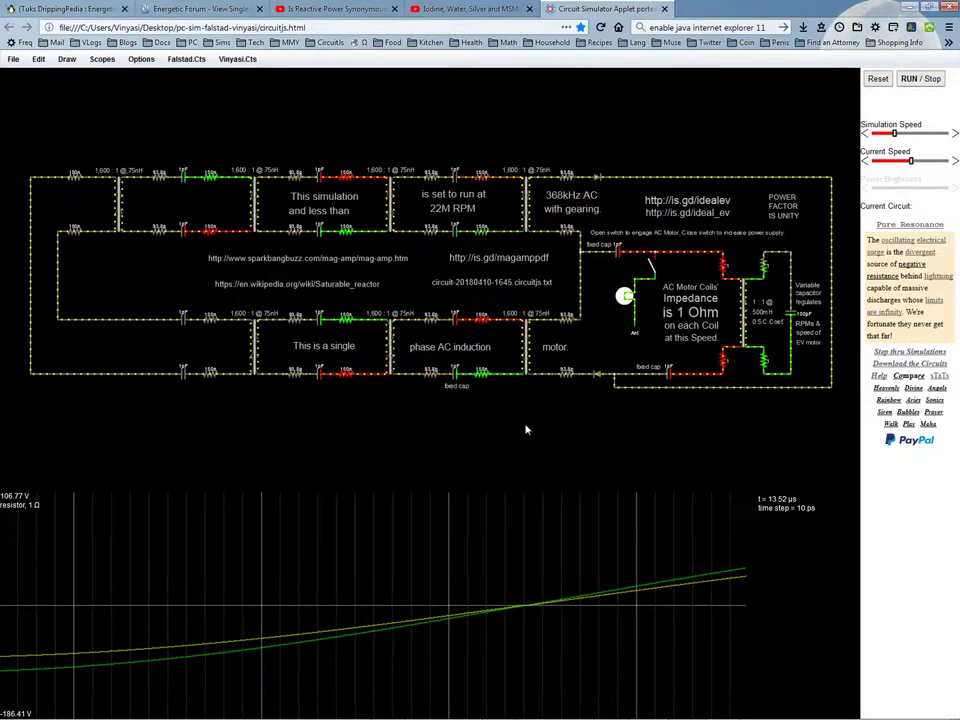
mouse_move(482, 376)
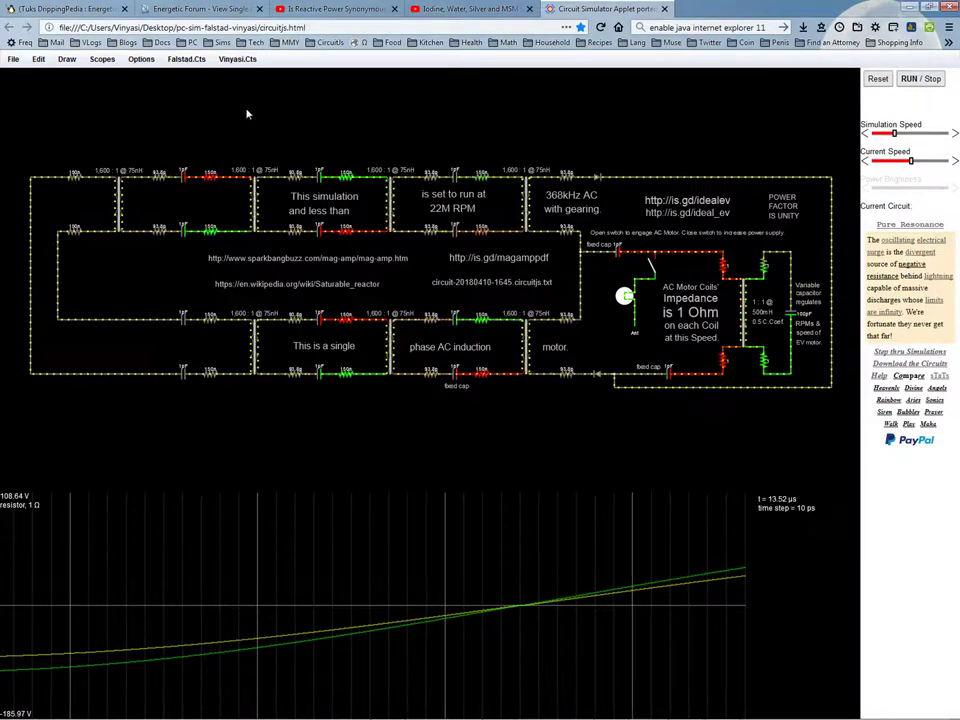
click(66, 60)
mouse_move(96, 100)
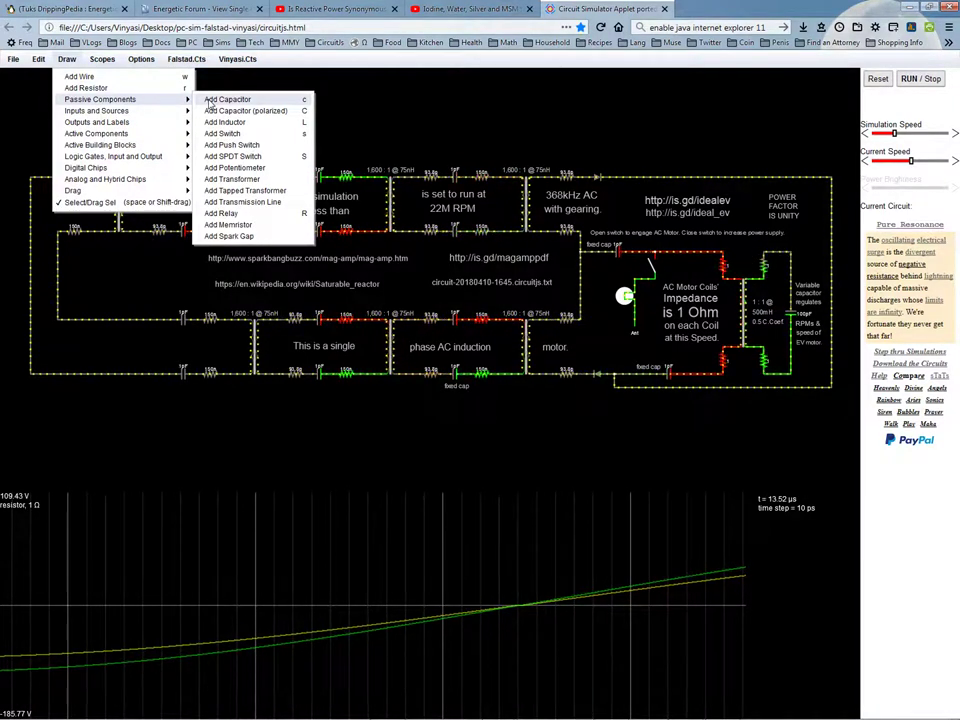
click(236, 123)
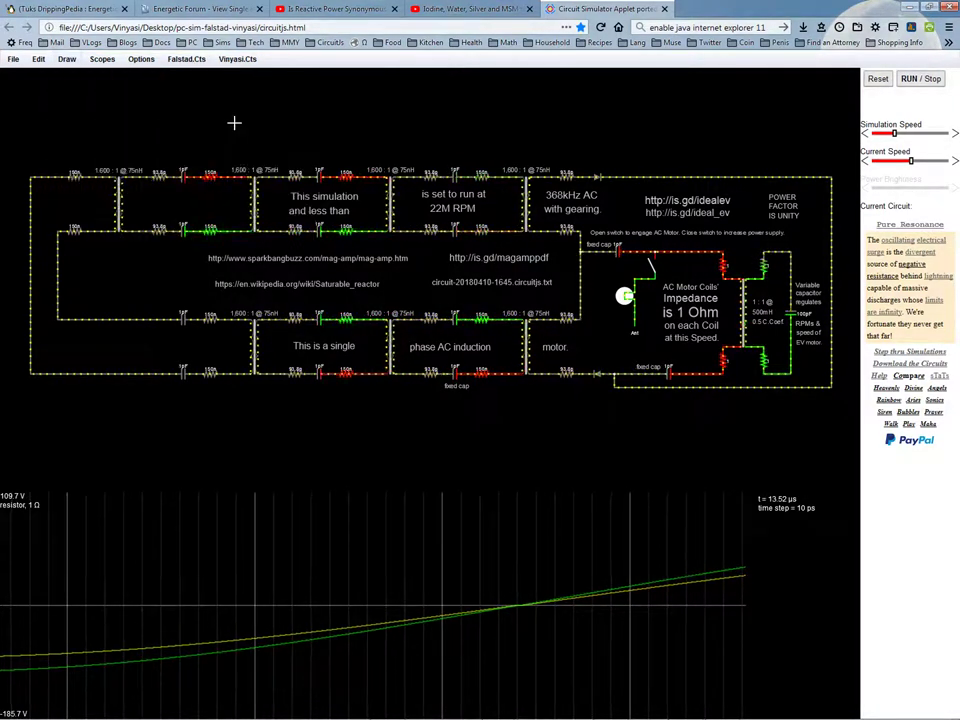
drag(224, 117, 303, 122)
right_click(254, 116)
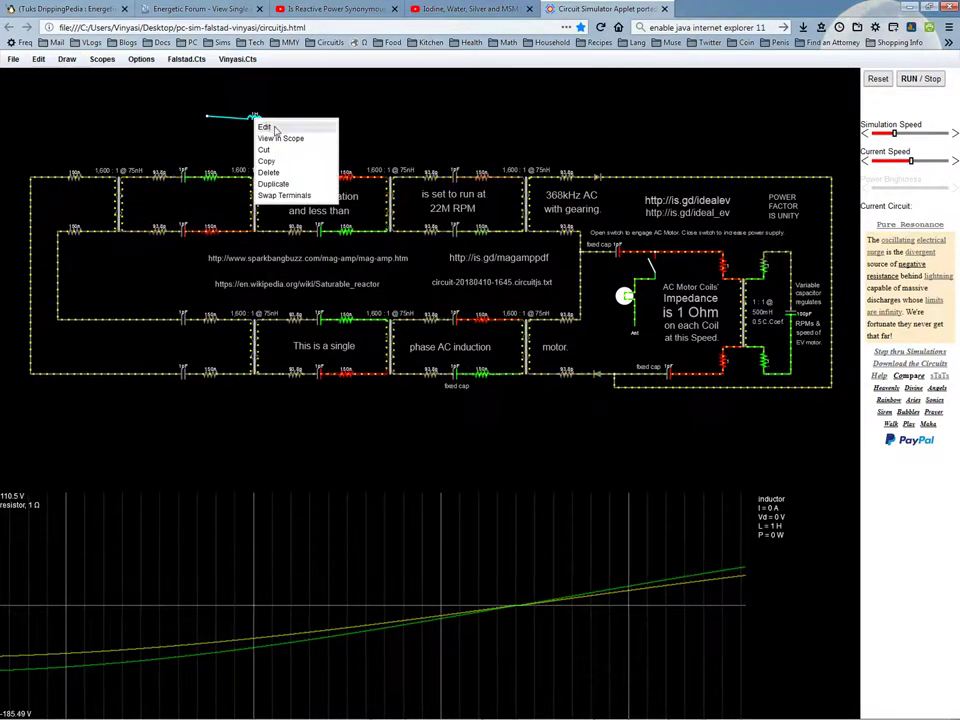
click(262, 127)
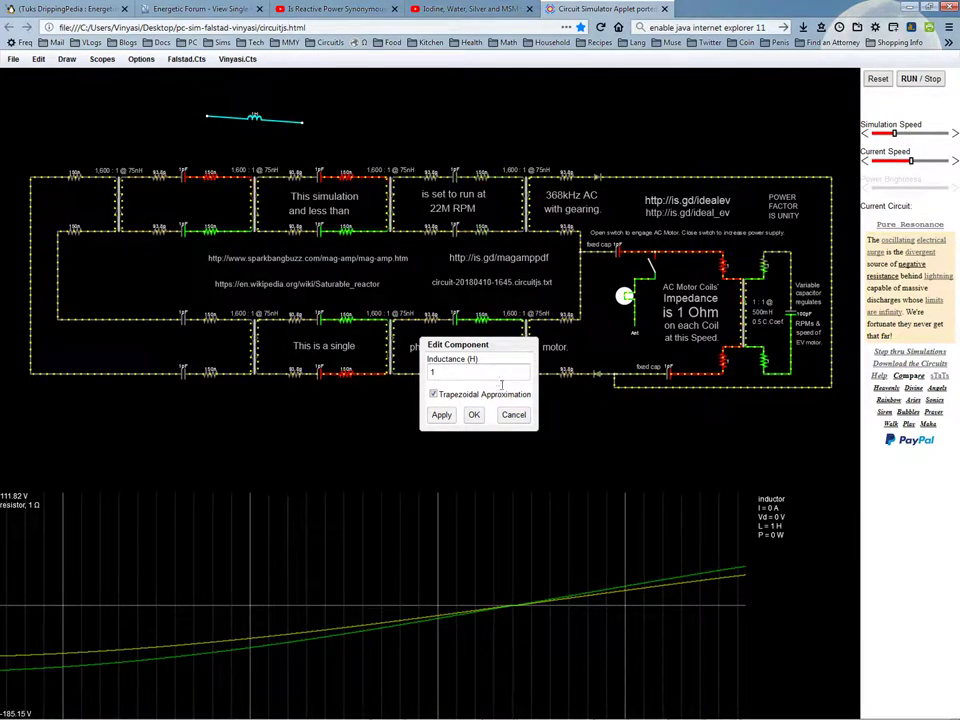
click(513, 414)
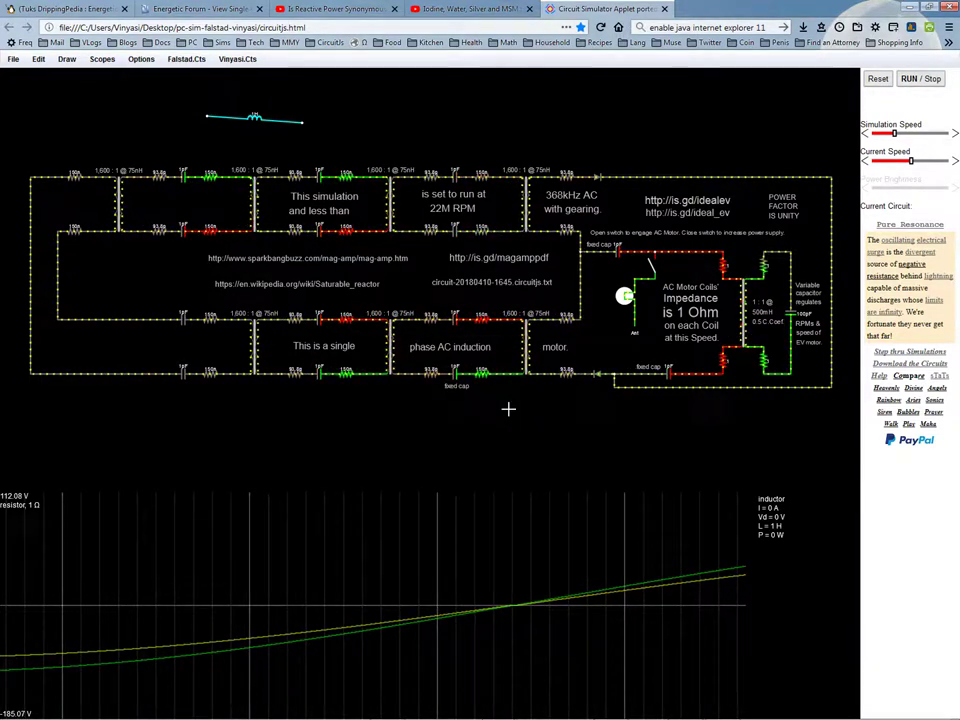
right_click(256, 119)
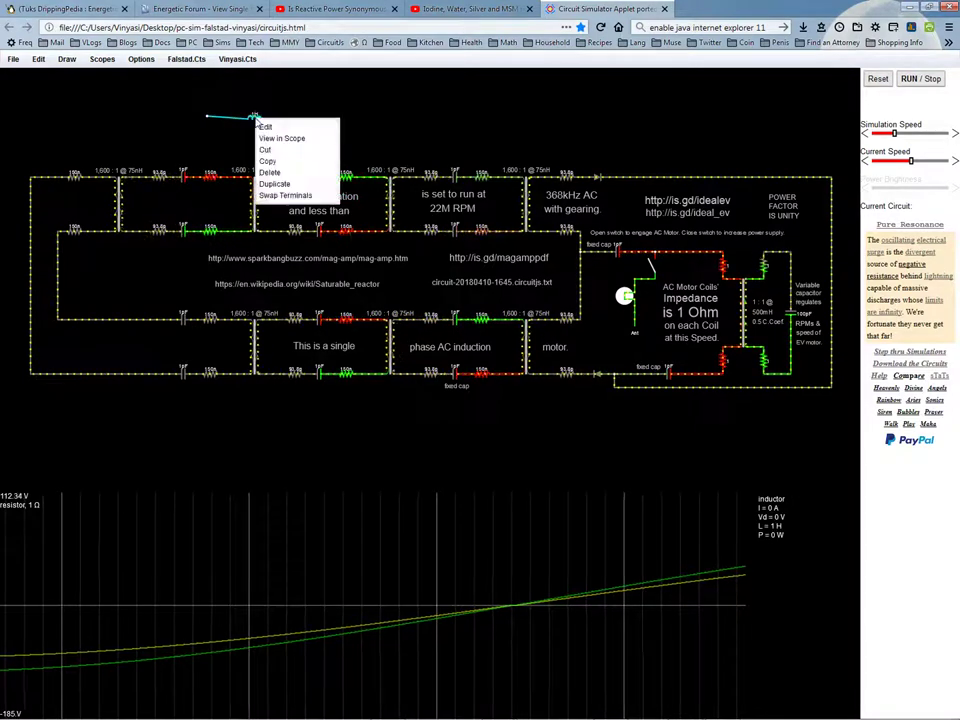
click(272, 172)
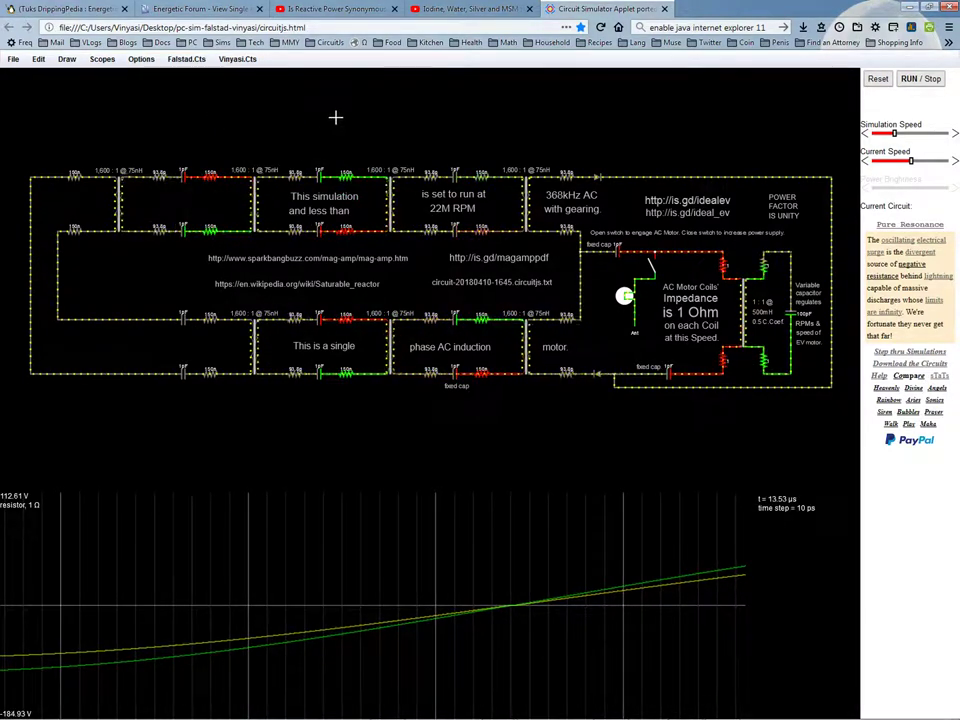
Switch the Draw mode to Select/Drag Sel instead of drawing inductors
click(70, 60)
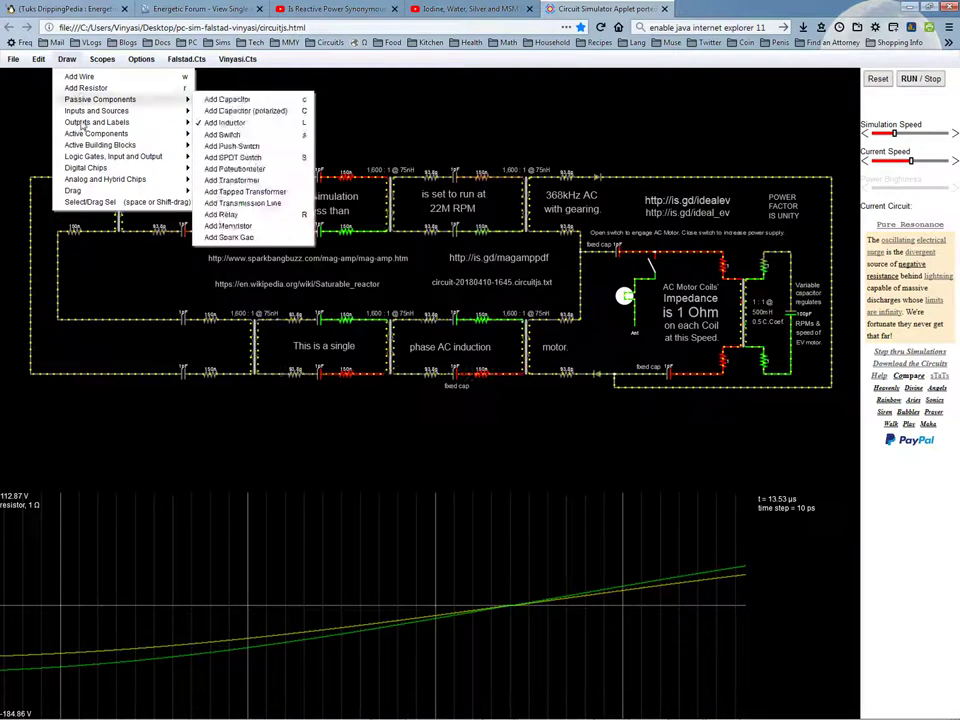
click(92, 199)
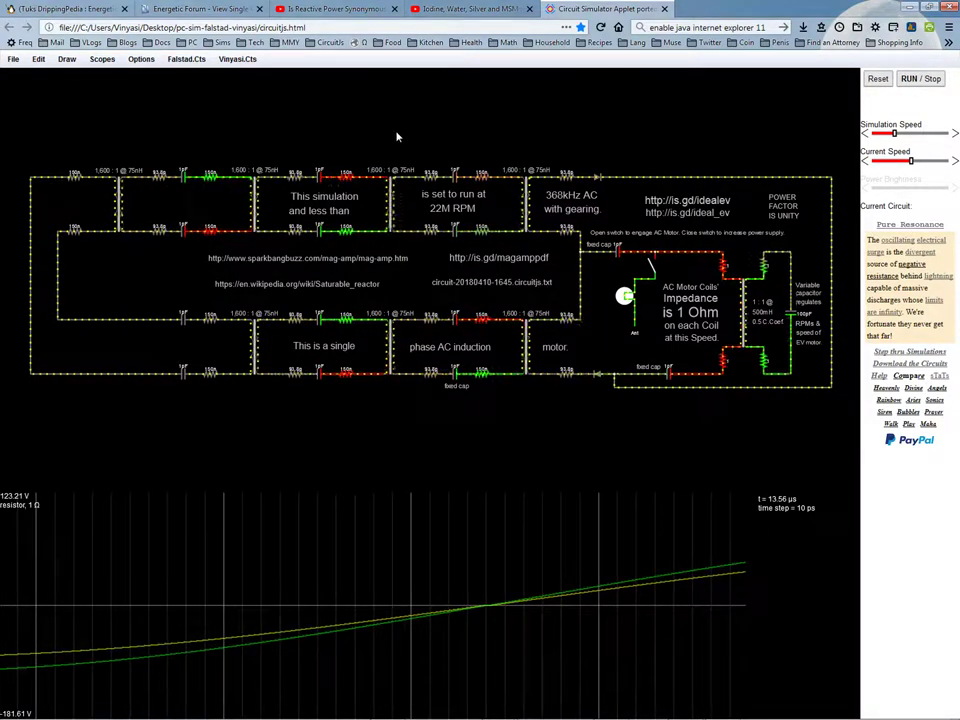
mouse_move(390, 210)
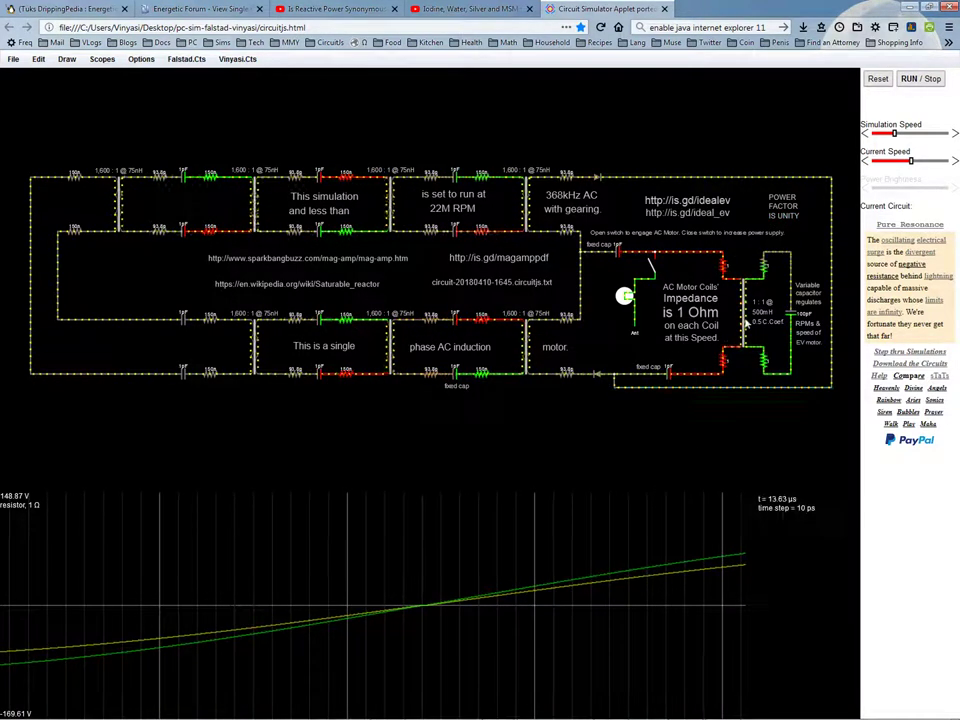
mouse_move(797, 318)
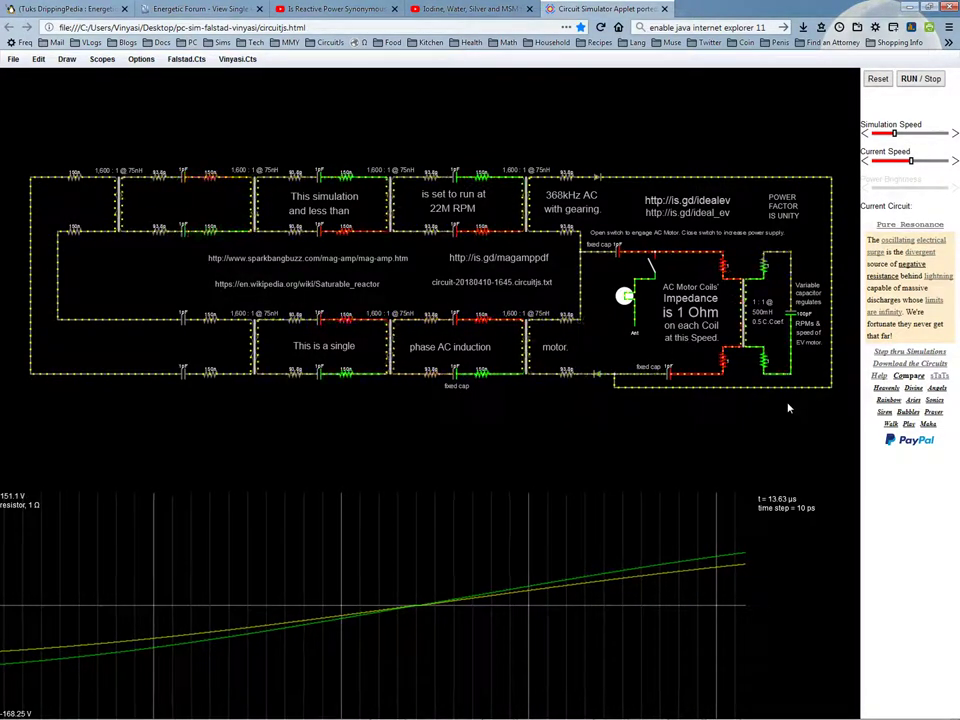
mouse_move(683, 303)
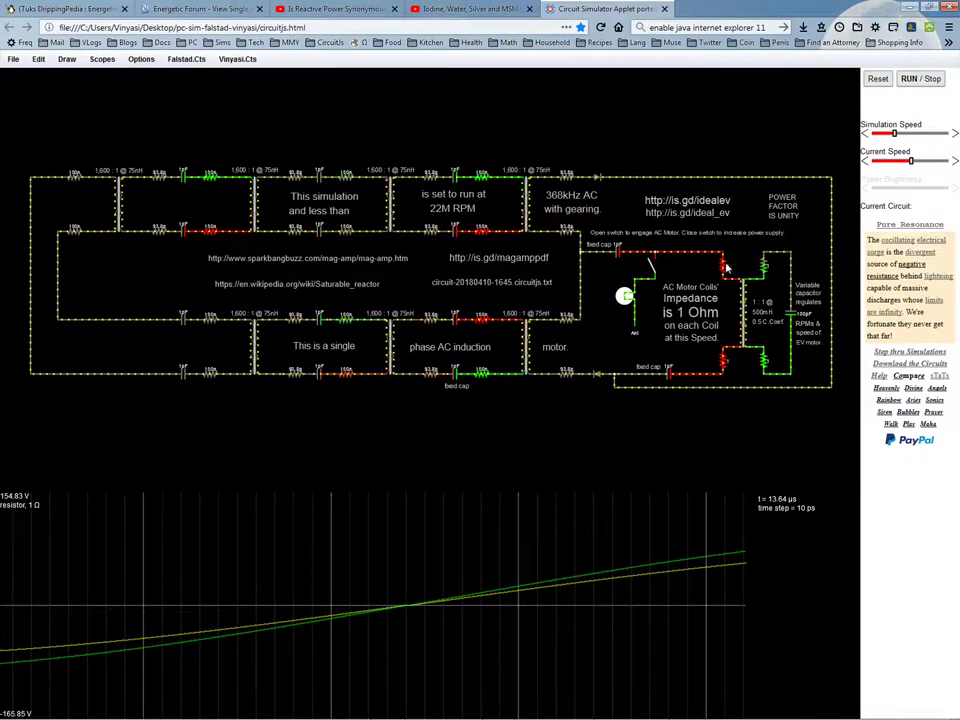
Inspect the Power Factor Correction circuit's 60 Hz source, 1.4 µF capacitor and 5 H inductor
mouse_move(723, 266)
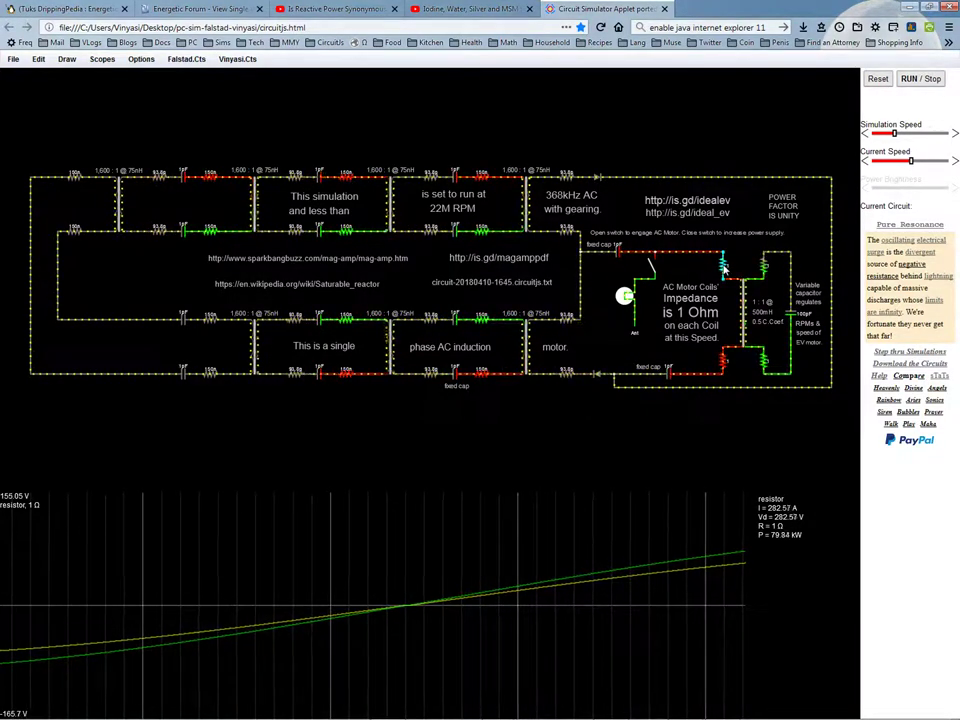
mouse_move(743, 314)
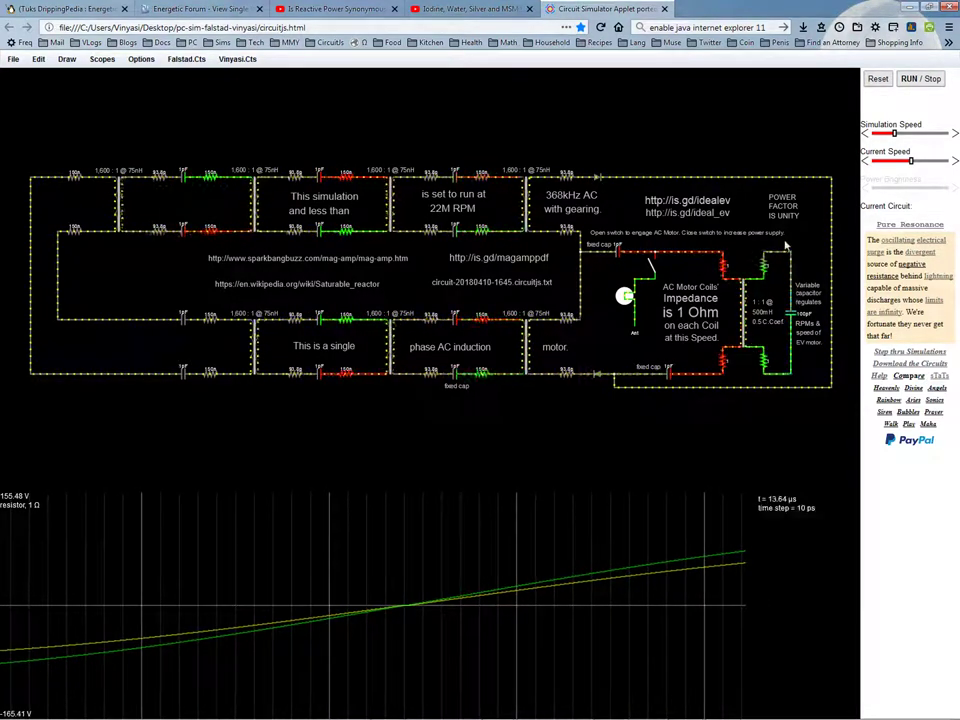
mouse_move(786, 220)
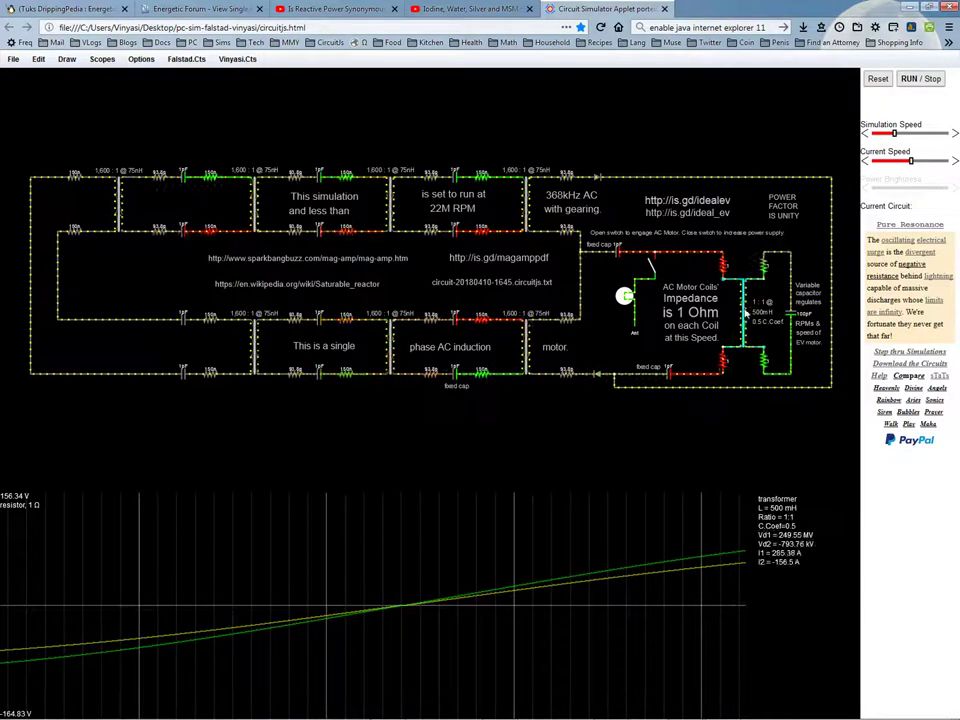
mouse_move(795, 316)
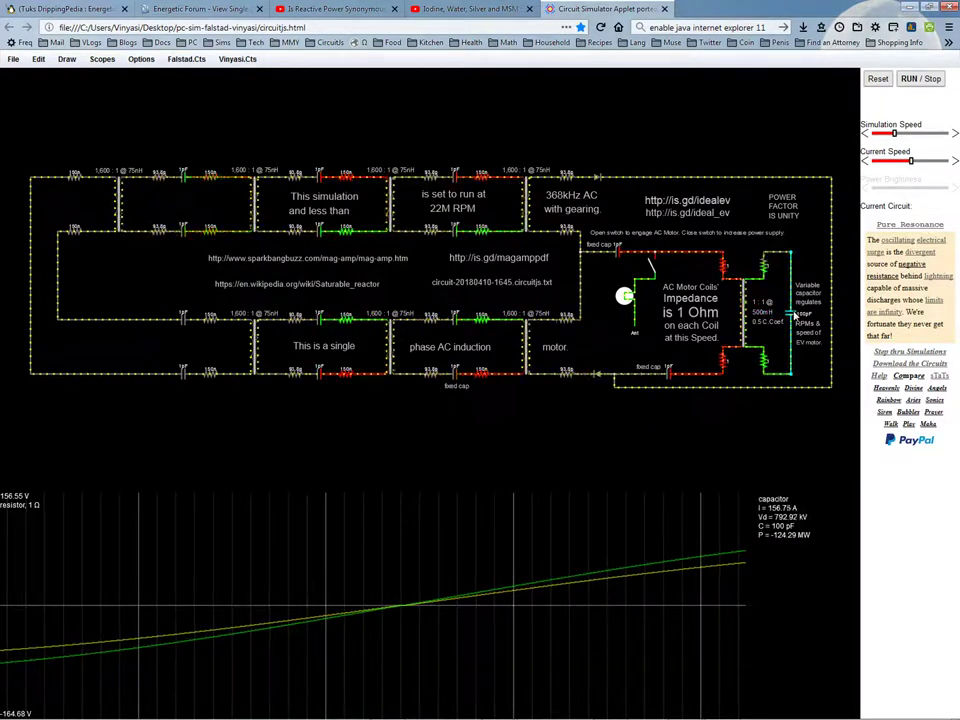
mouse_move(765, 268)
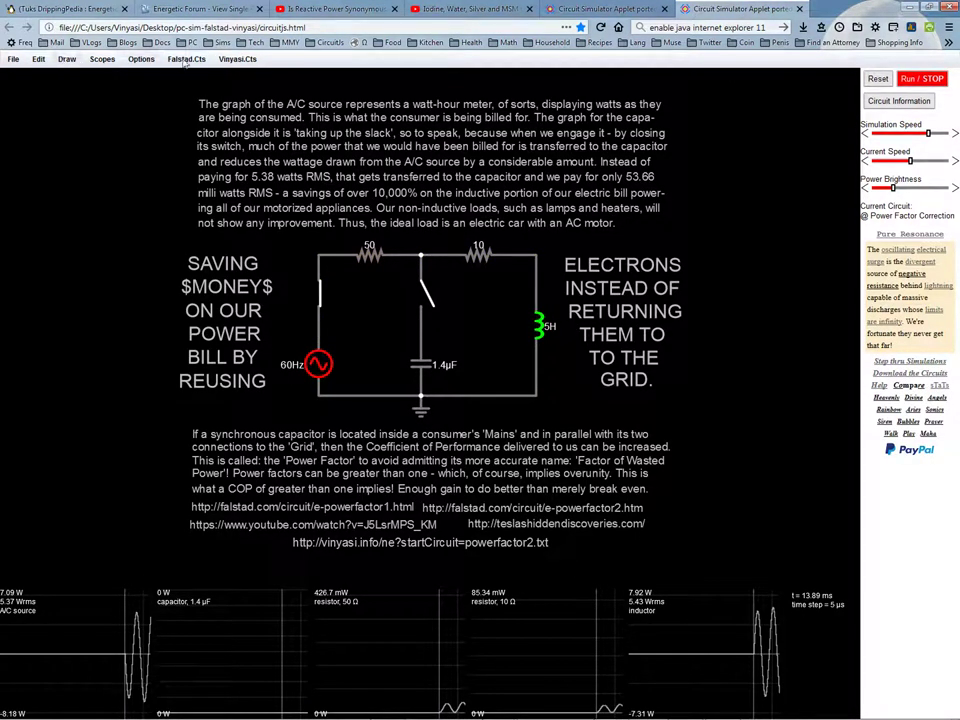
Load Vinyasi.Cts > Inventor's Corner > Eric Dollard's LMD > Ideal Pierce-Arrow EV, then return to the motor tab
click(240, 61)
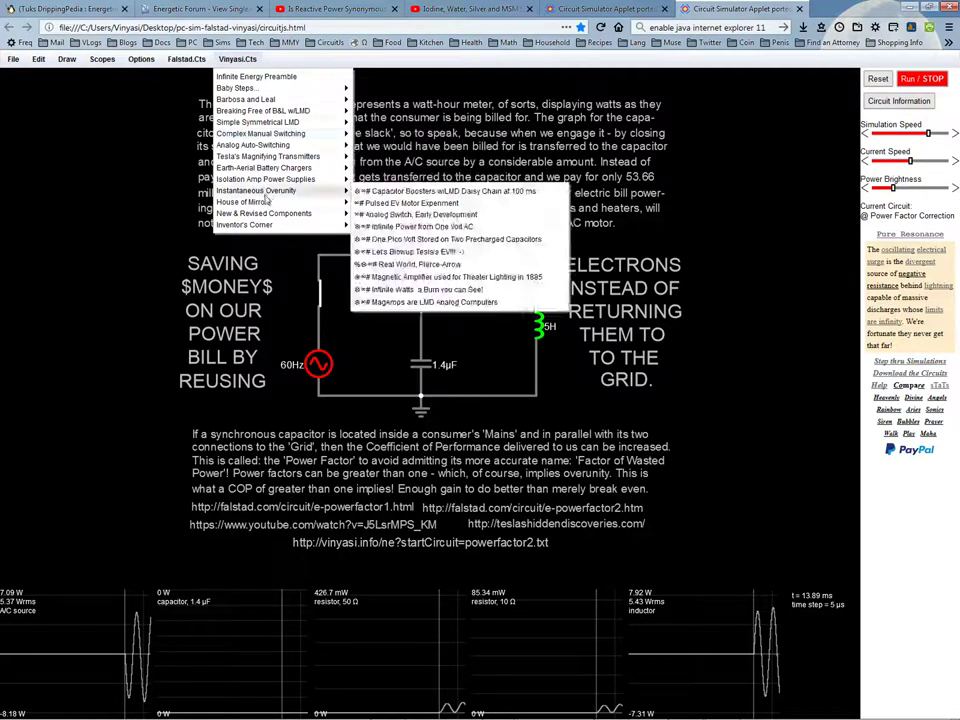
mouse_move(338, 226)
mouse_move(395, 236)
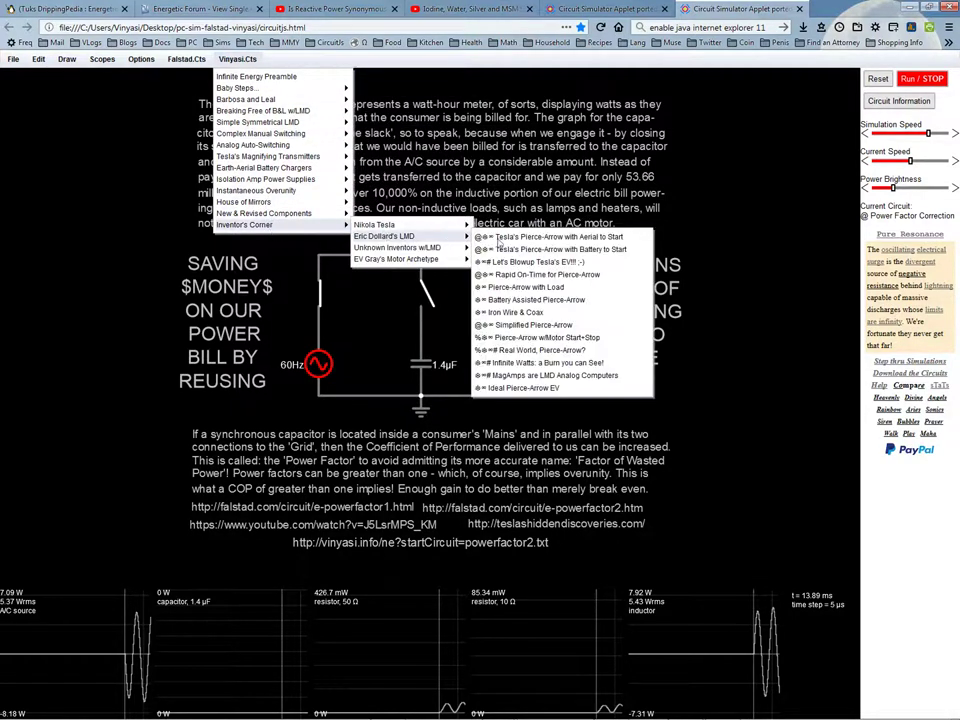
click(540, 389)
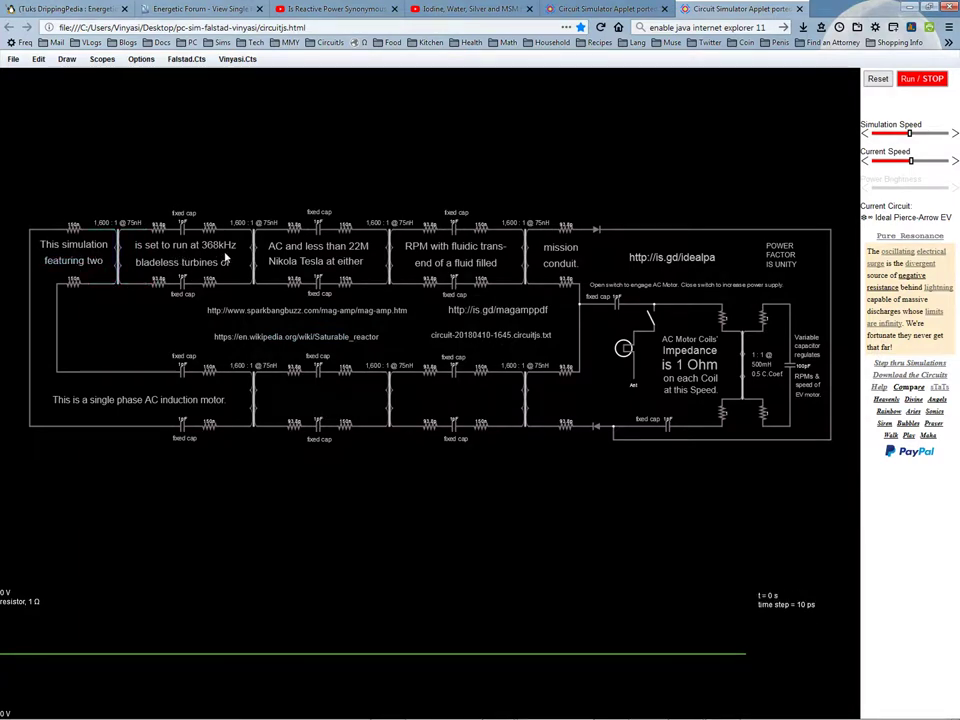
click(605, 9)
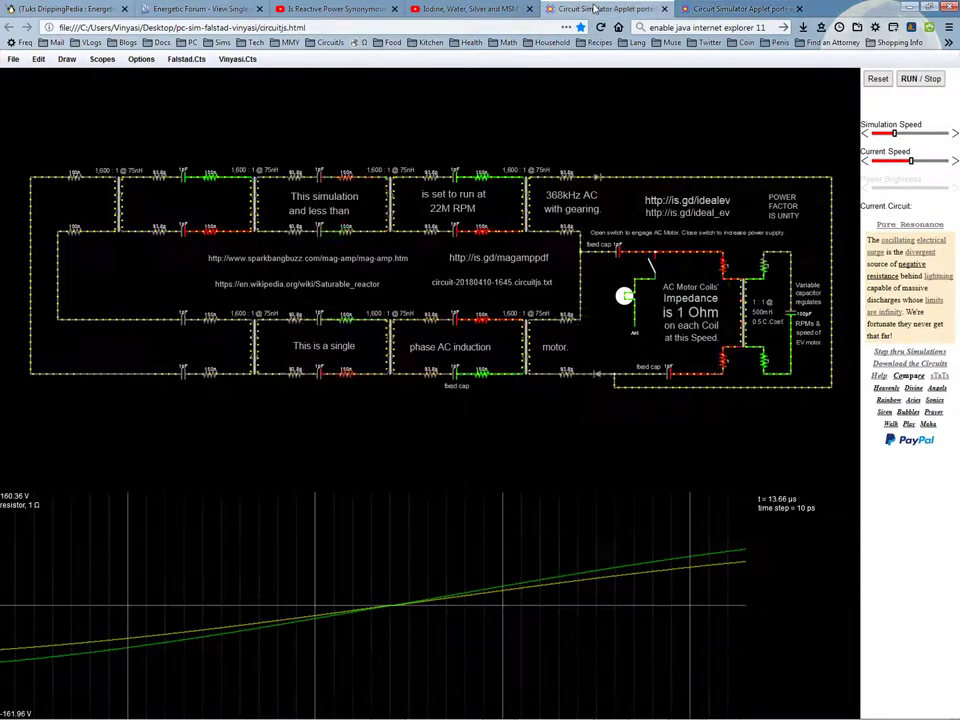
Switch to the second simulator tab showing the Ideal Pierce-Arrow EV circuit
click(742, 12)
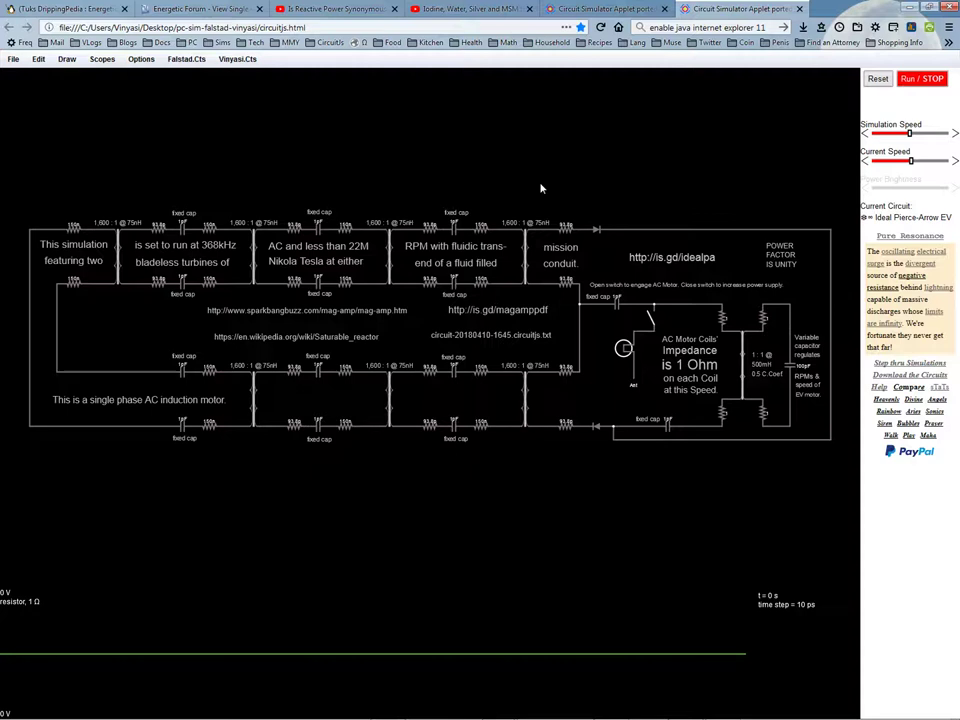
Close the Pierce-Arrow EV tab and read the top-row 150 nΩ resistor's I, Vd, R and P
click(799, 9)
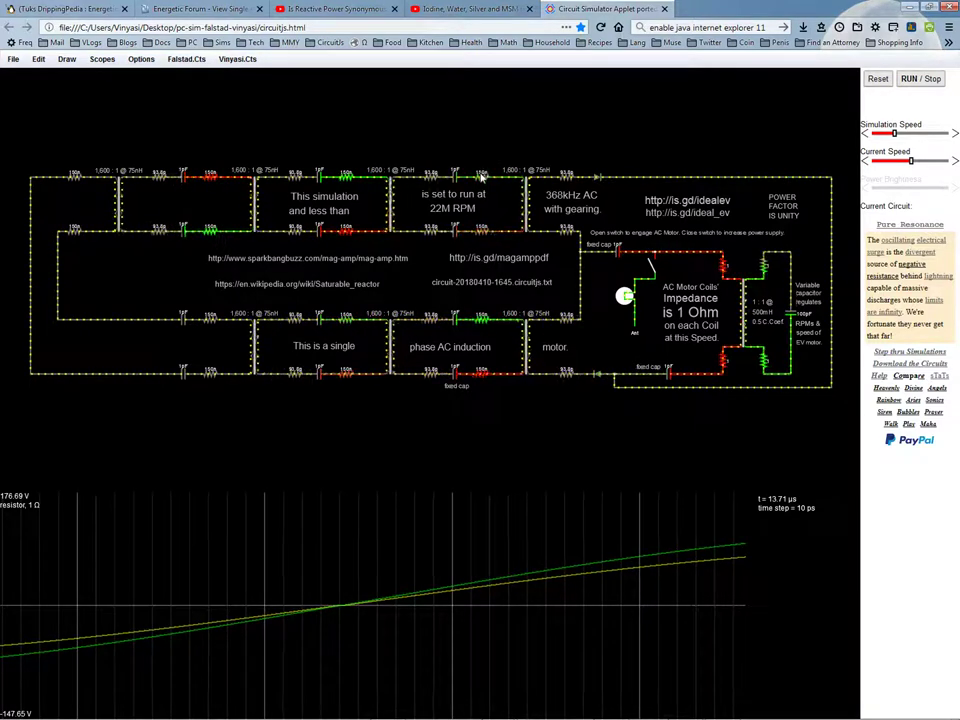
mouse_move(483, 178)
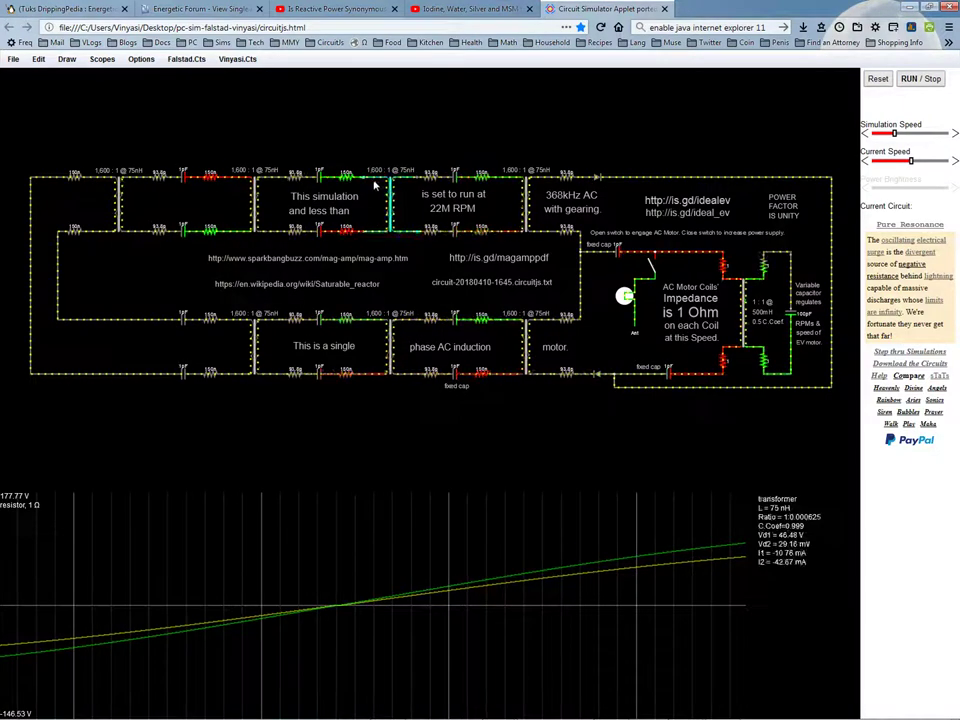
Bring up the second simulator tab running the Power Factor Correction circuit
mouse_move(350, 180)
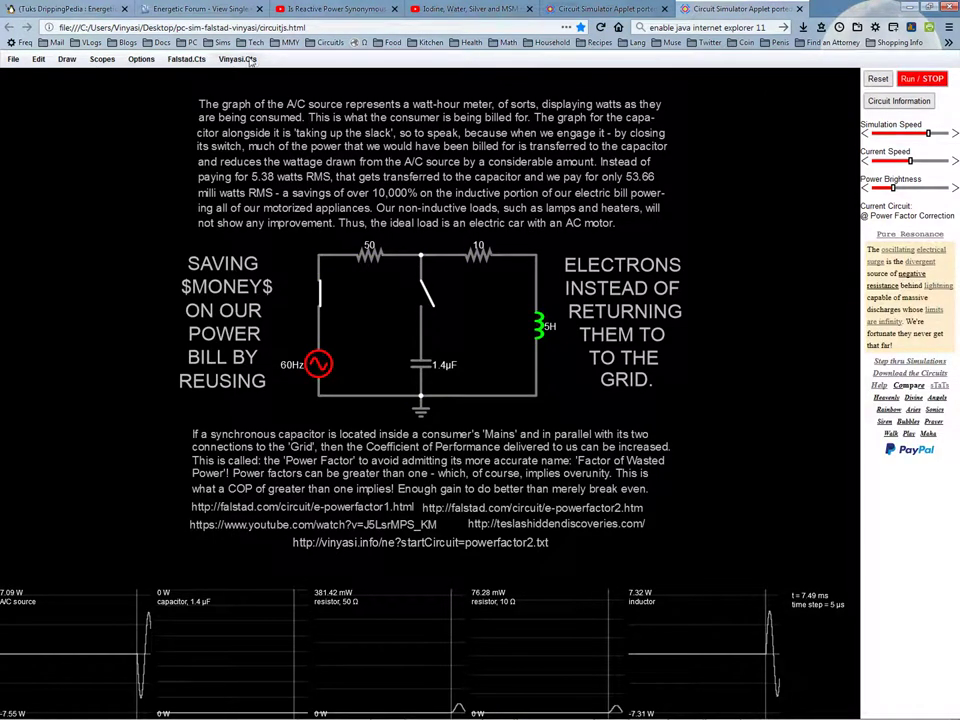
Load Ideal Pierce-Arrow EV from Vinyasi.Cts > Inventor's Corner > Eric Dollard's LMD
click(240, 60)
mouse_move(278, 226)
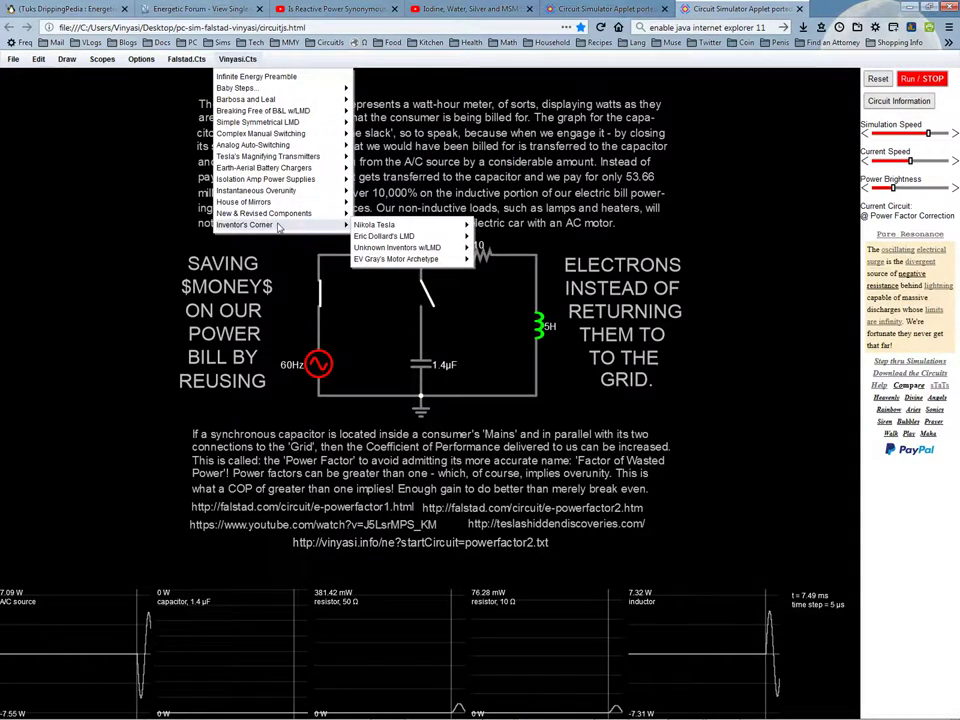
mouse_move(383, 236)
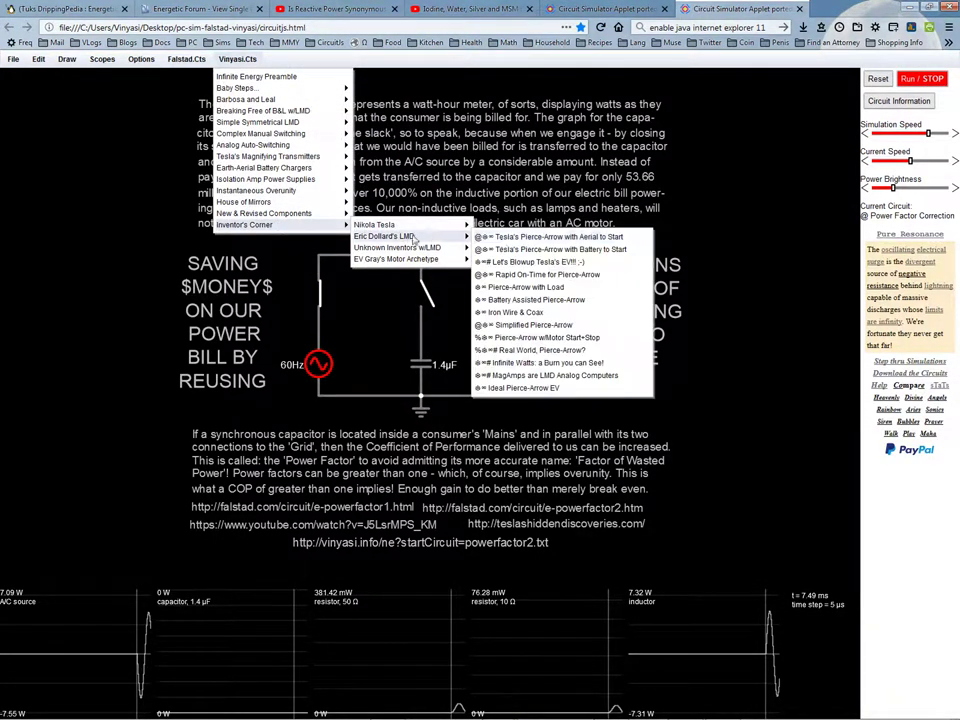
click(533, 389)
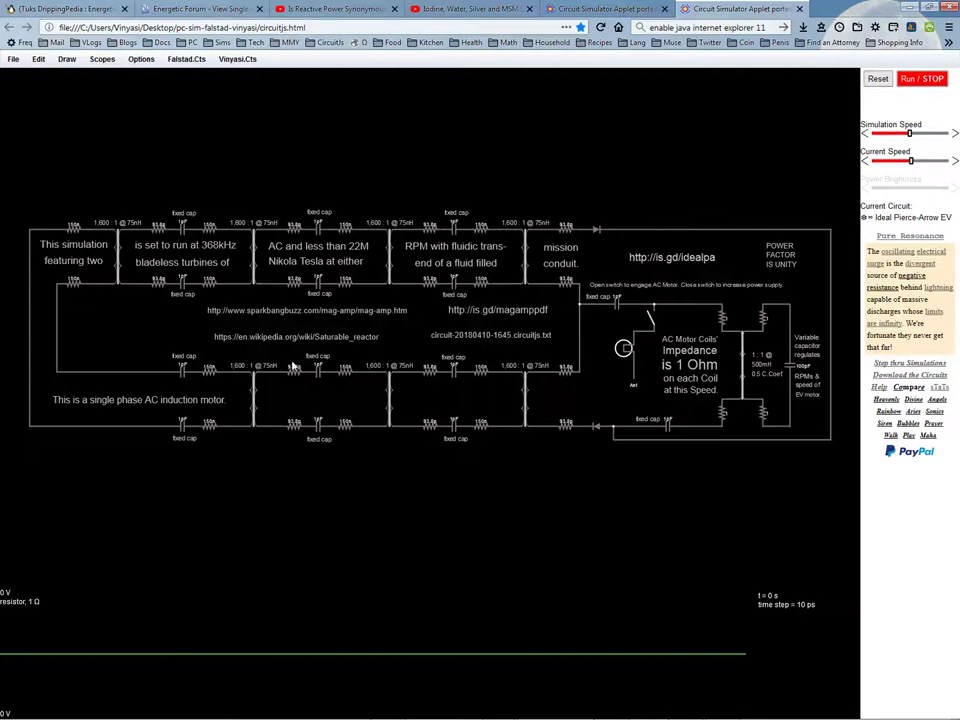
Close the Pierce-Arrow tab, then open and dismiss the Falstad.Cts examples menu
click(799, 9)
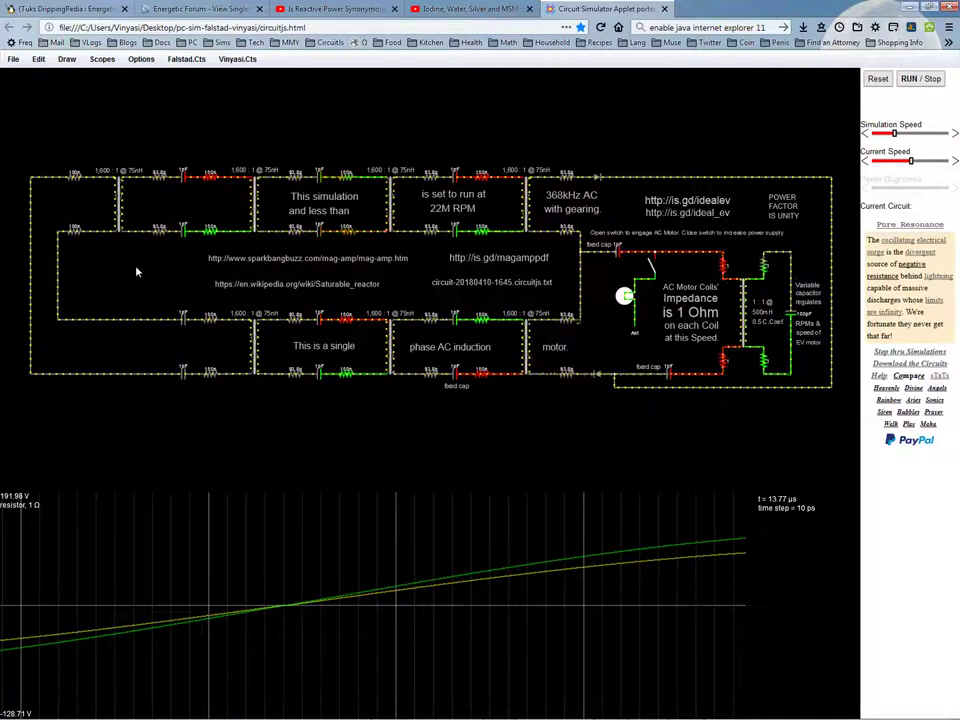
click(188, 58)
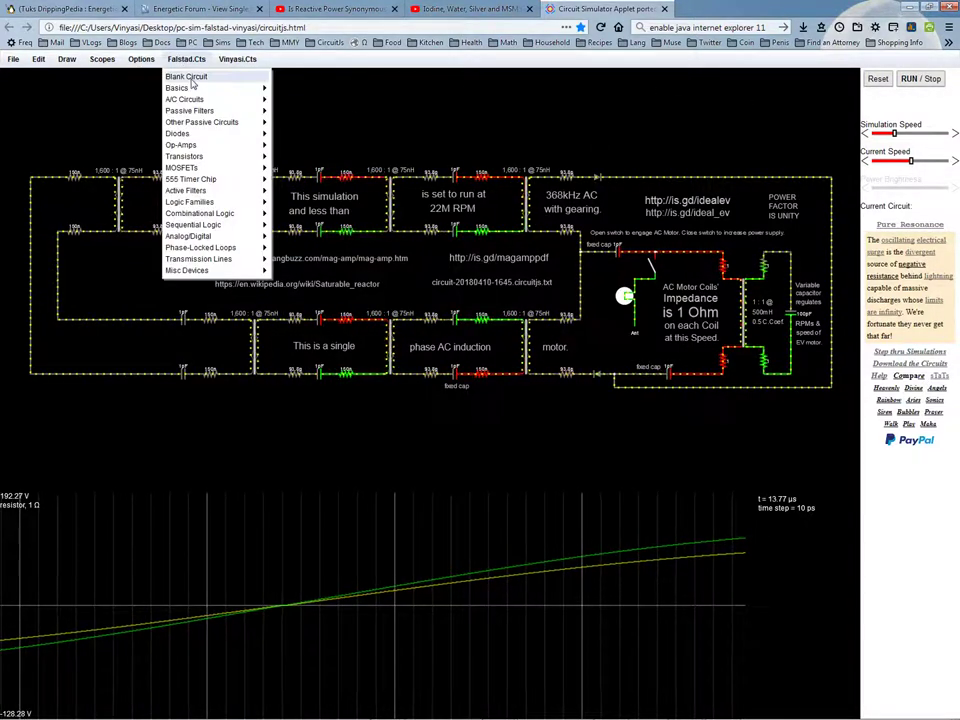
click(431, 128)
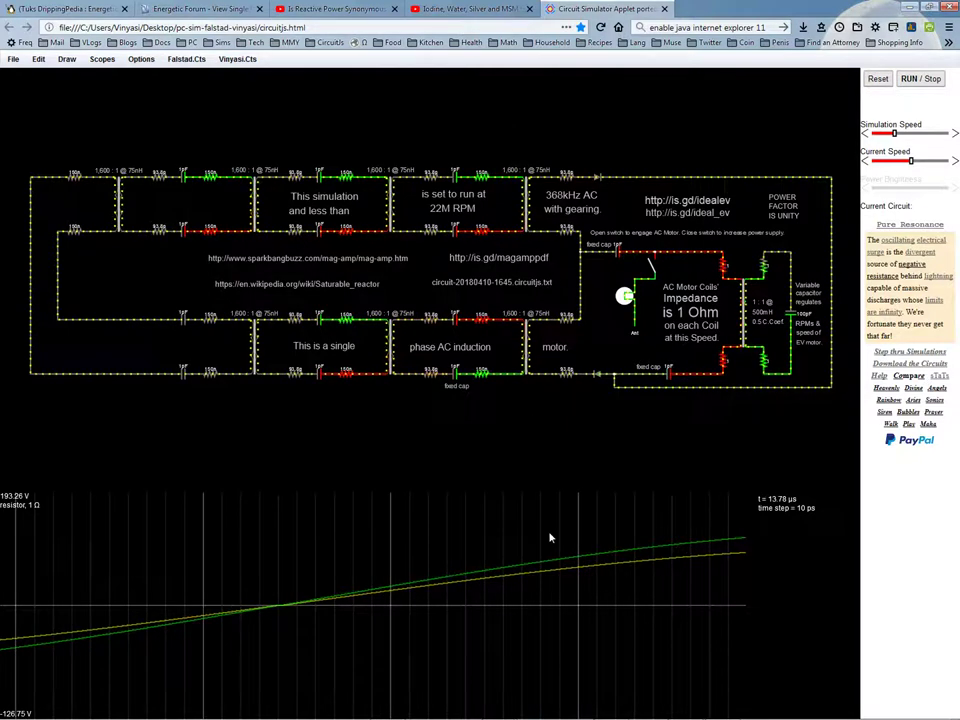
mouse_move(600, 583)
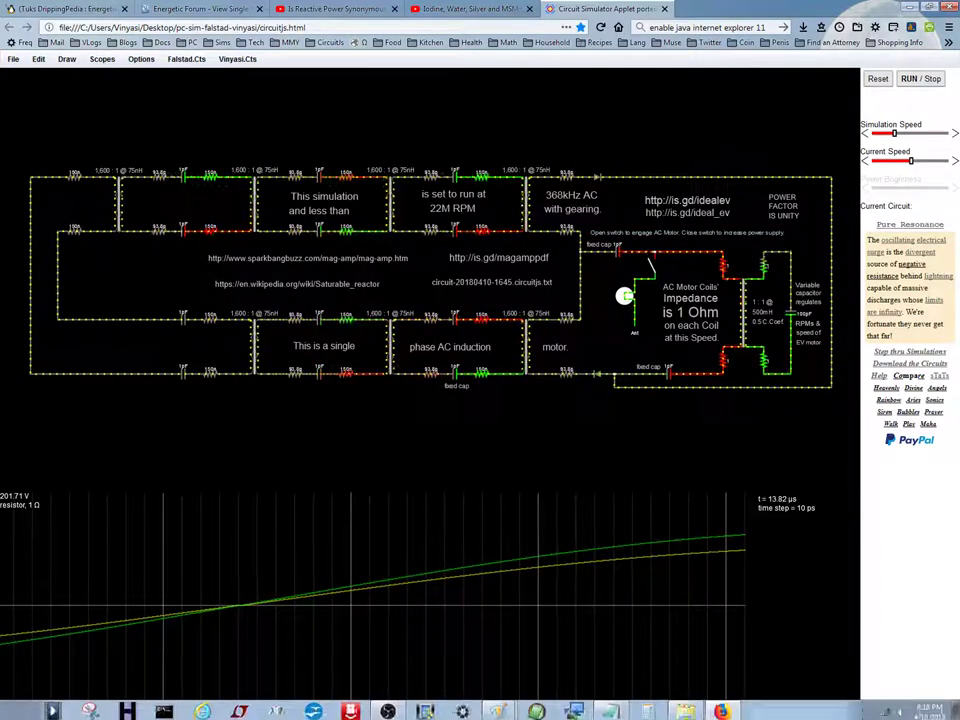
click(871, 709)
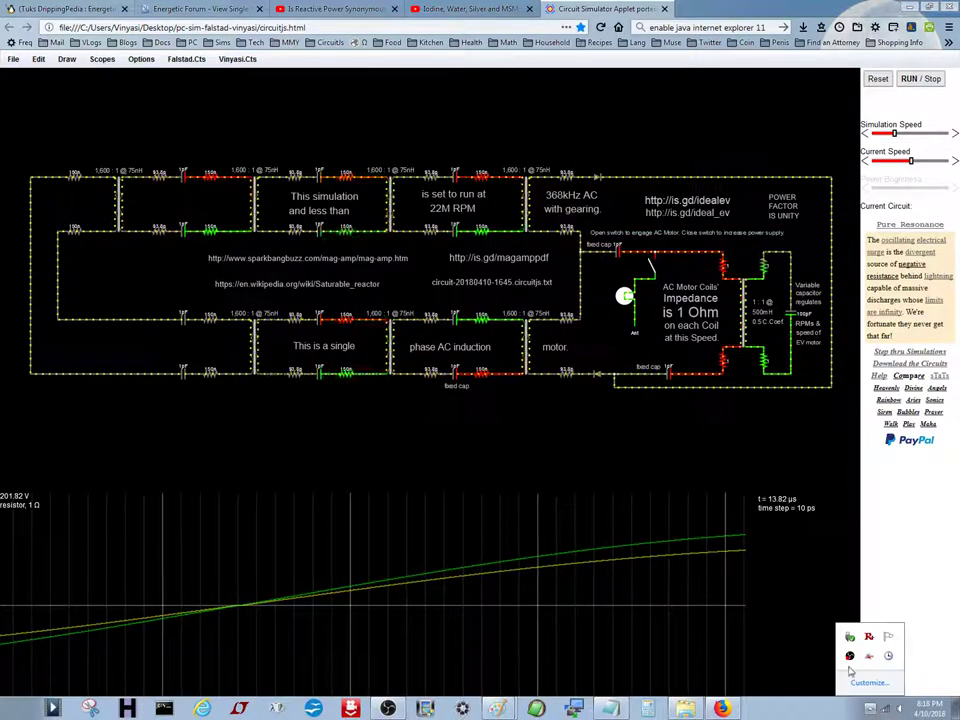